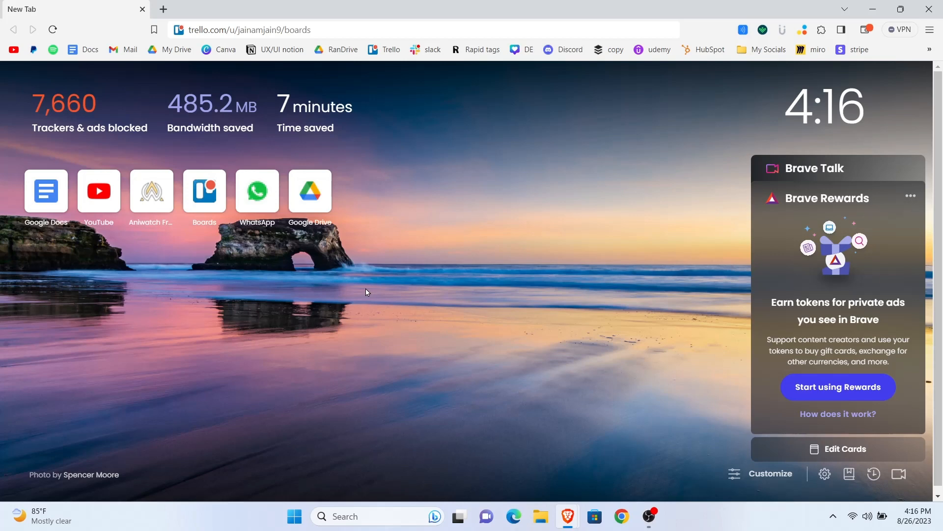
Load the Trello boards page and enlarge the page view to 75%.
{"action": "left_click", "coordinate": [361, 32]}
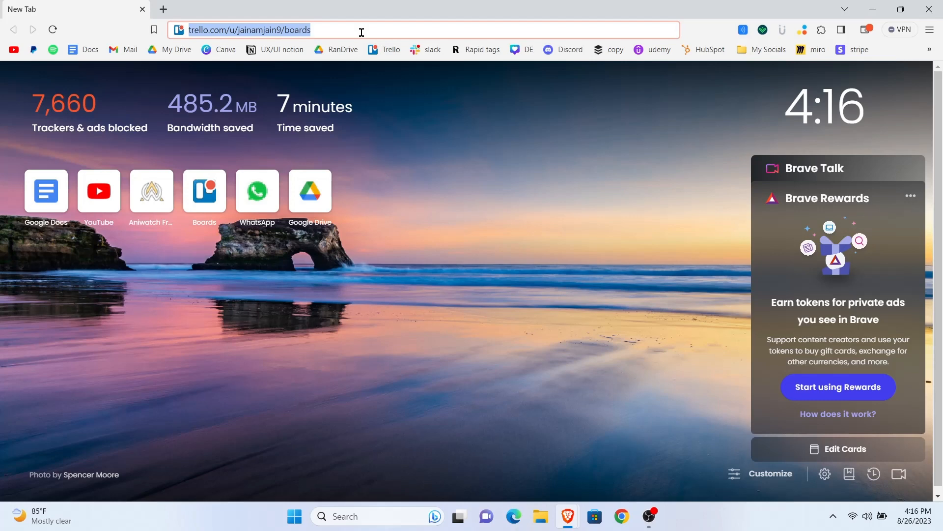
{"action": "key", "text": "Return"}
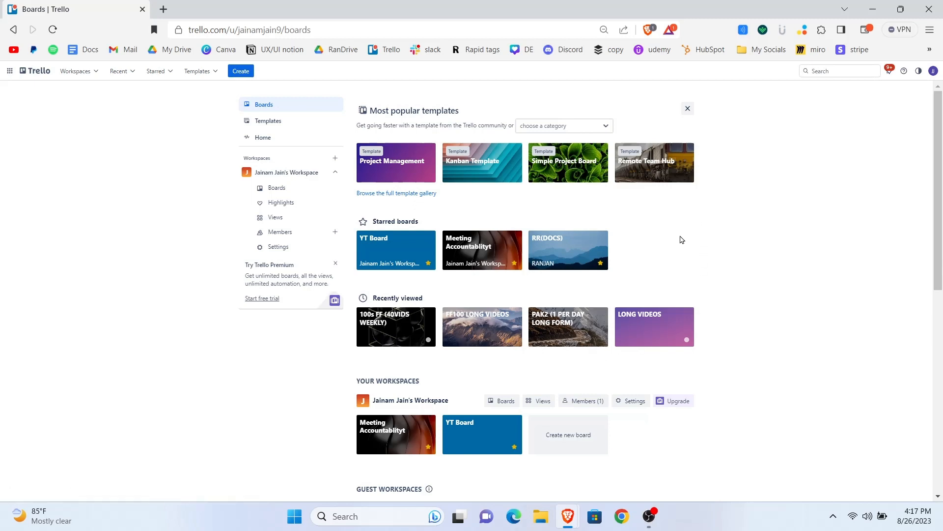
{"action": "key", "text": "ctrl+plus"}
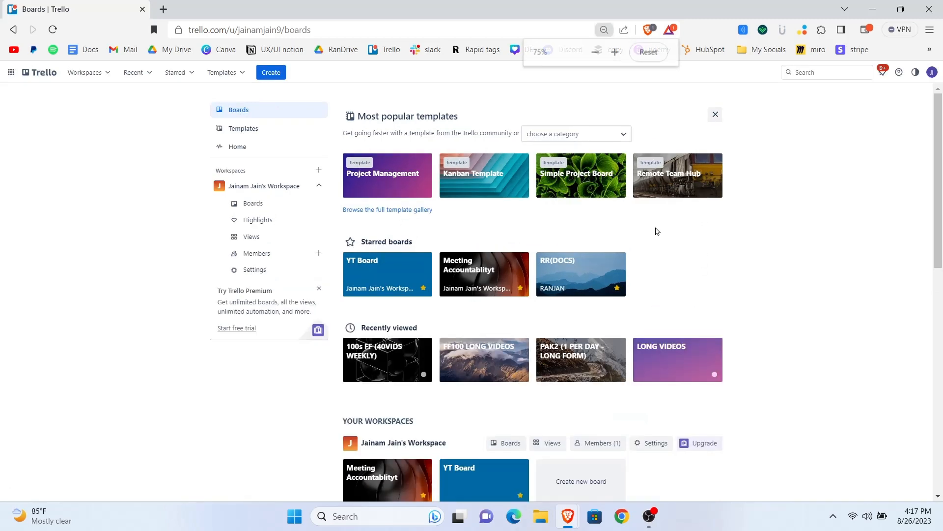
Open the workspace's member list and view which boards the only member belongs to.
{"action": "left_click", "coordinate": [294, 255]}
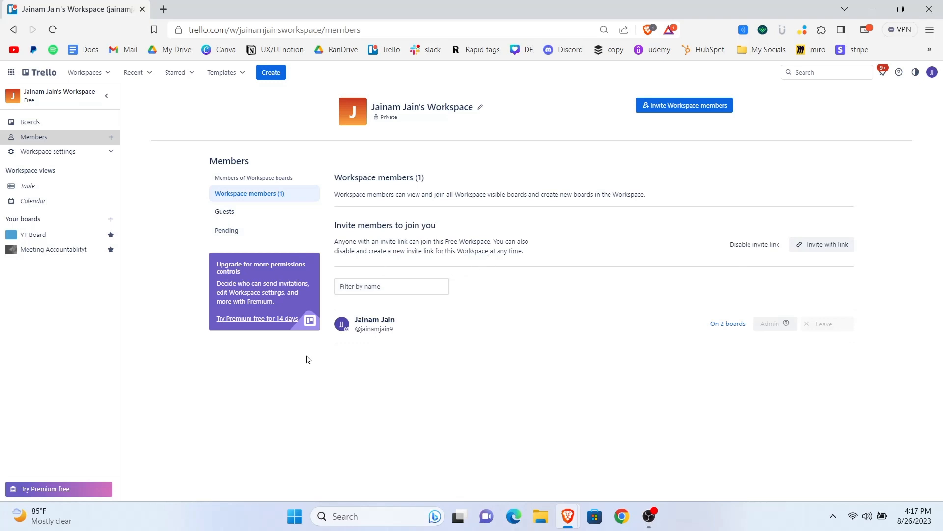
{"action": "left_click", "coordinate": [735, 327]}
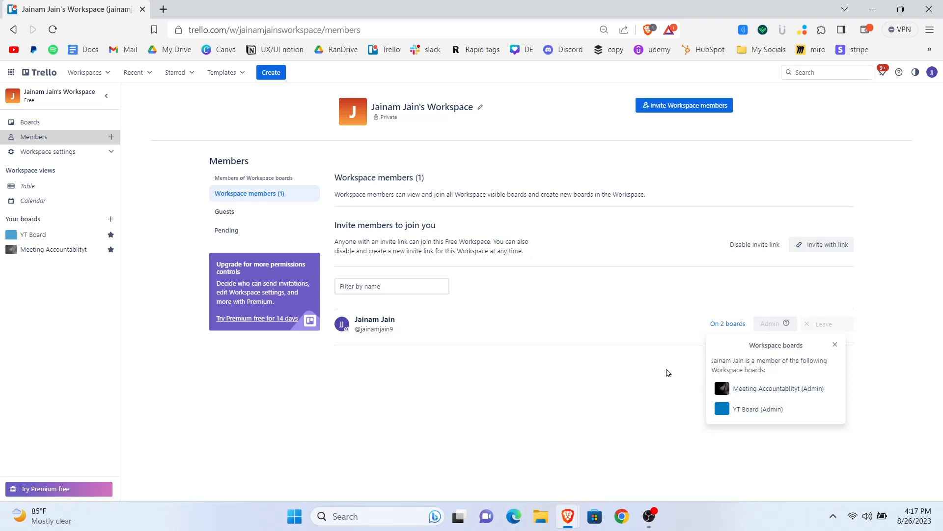
{"action": "left_click", "coordinate": [666, 372]}
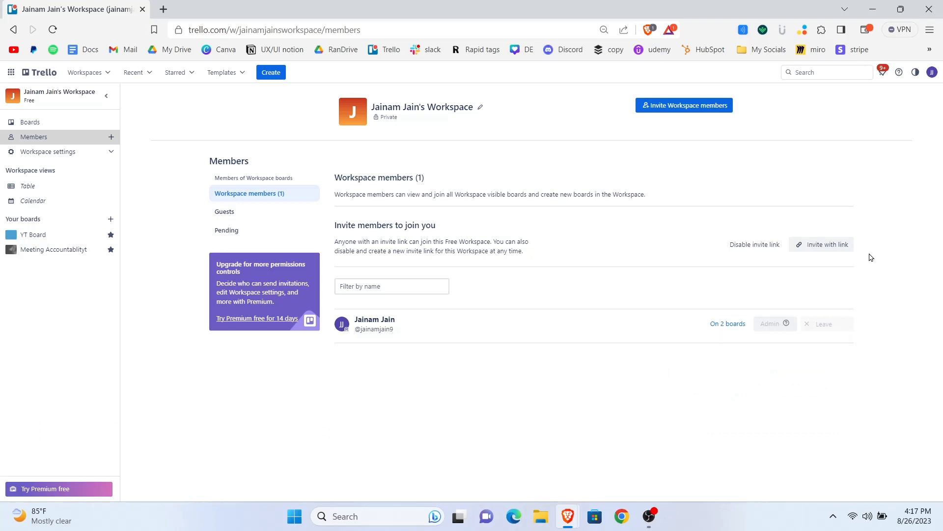
Get the workspace's invite link and view the form for inviting workspace members by email address or name.
{"action": "left_click", "coordinate": [824, 246]}
{"action": "left_click", "coordinate": [674, 106]}
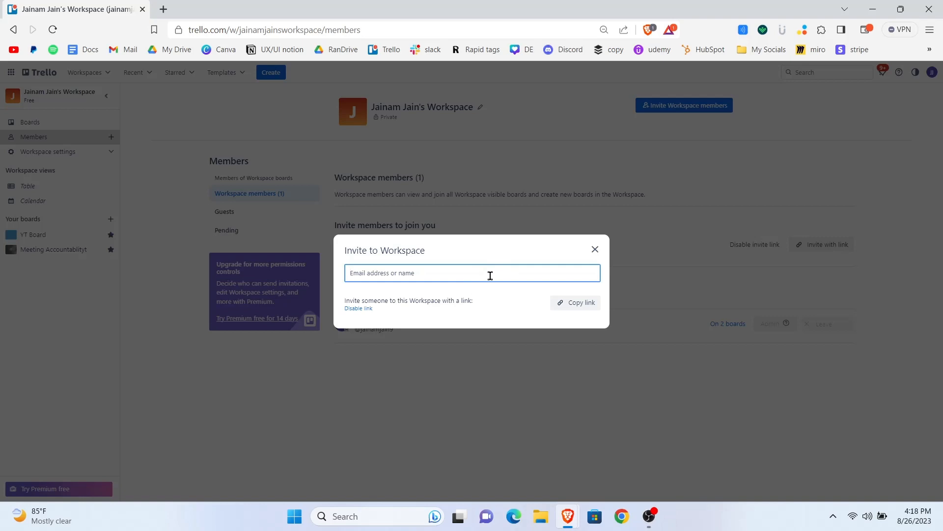
{"action": "left_click", "coordinate": [594, 249]}
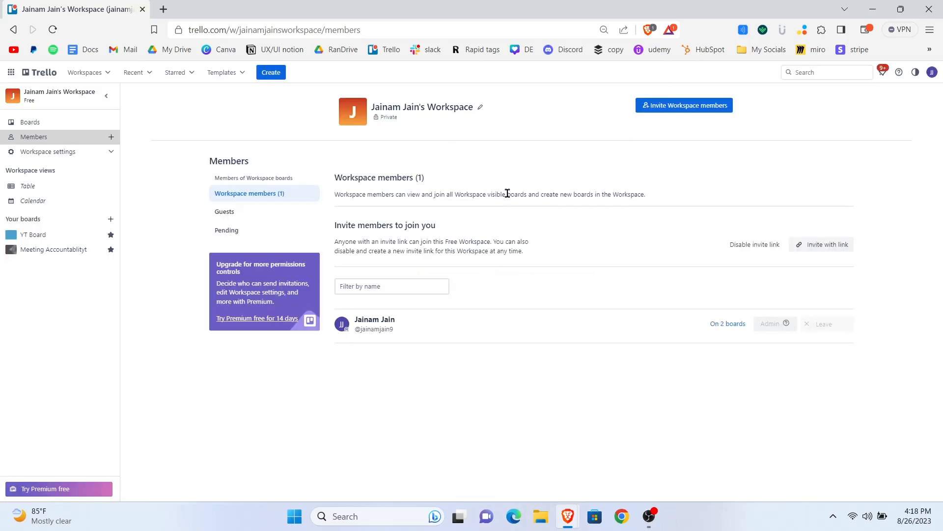
Open the Project Management template from the workspace's boards and review its lists and description.
{"action": "left_click", "coordinate": [79, 125]}
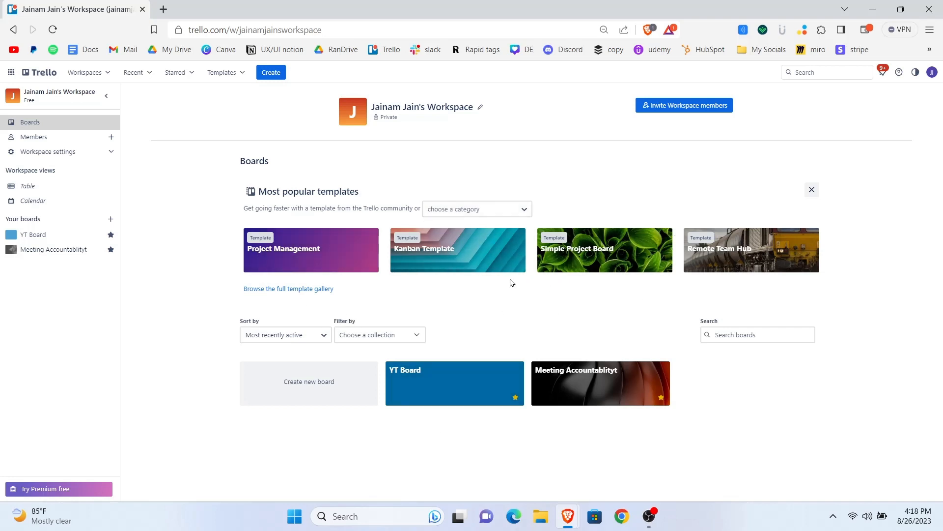
{"action": "left_click", "coordinate": [326, 256]}
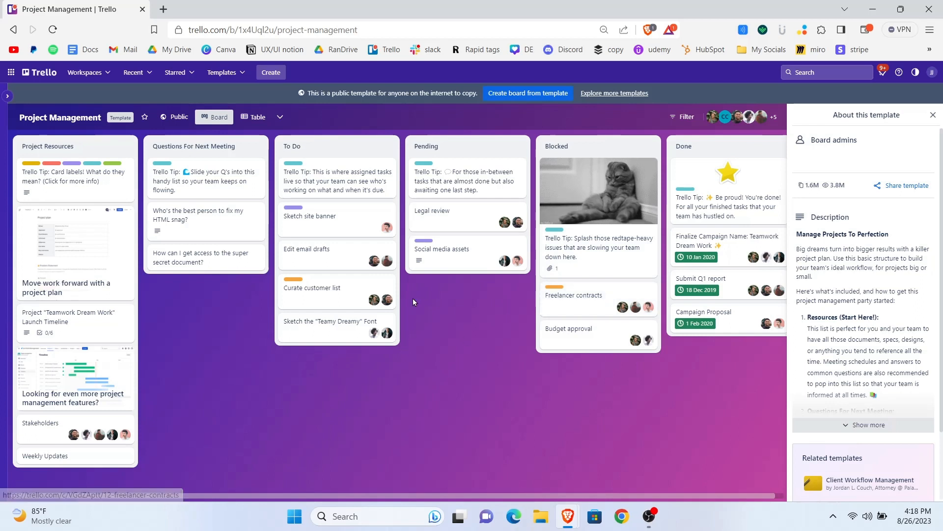
{"action": "left_click_drag", "start_coordinate": [447, 371], "coordinate": [373, 376]}
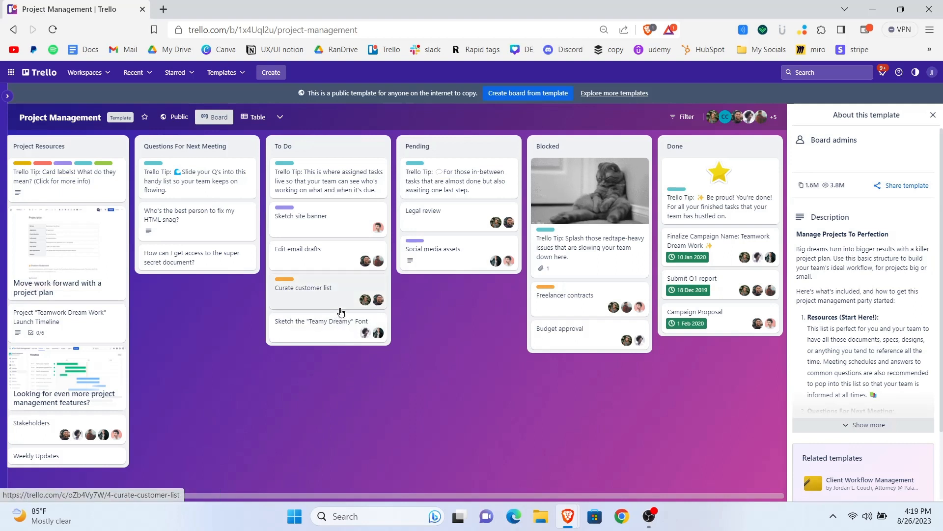
{"action": "left_click_drag", "start_coordinate": [298, 396], "coordinate": [309, 401]}
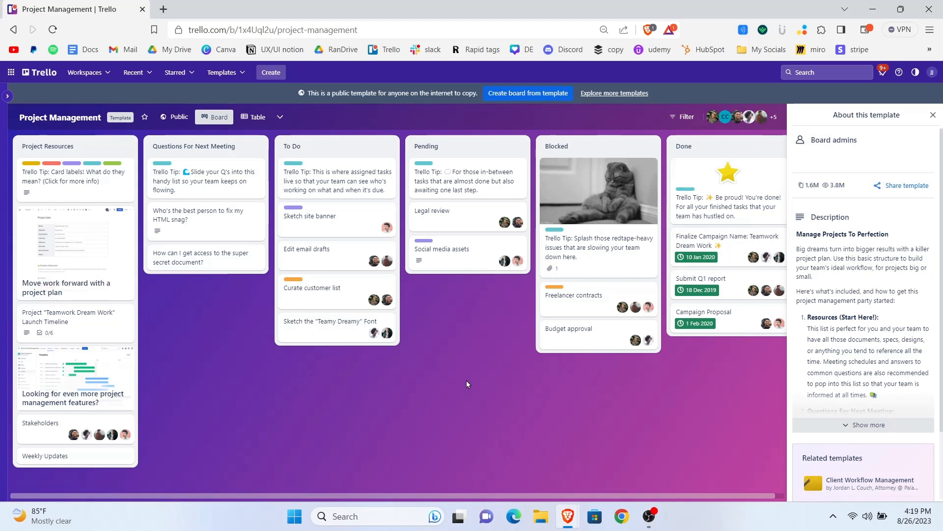
{"action": "scroll", "coordinate": [877, 388], "scroll_direction": "down", "scroll_amount": 2}
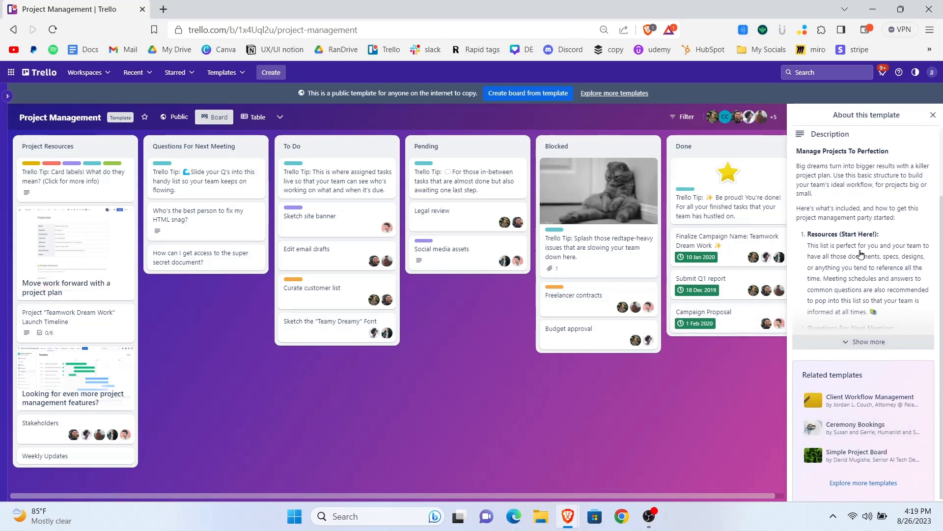
{"action": "scroll", "coordinate": [860, 254], "scroll_direction": "up", "scroll_amount": 2}
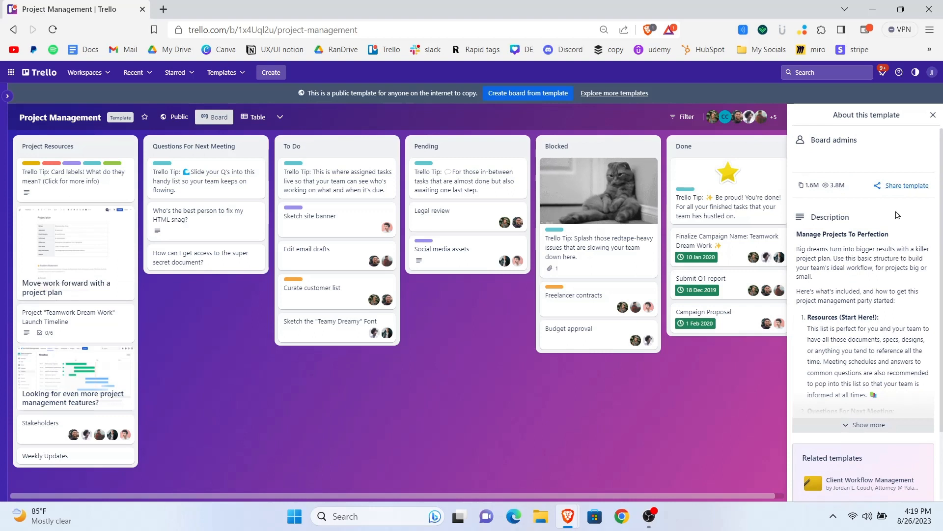
{"action": "left_click", "coordinate": [933, 115]}
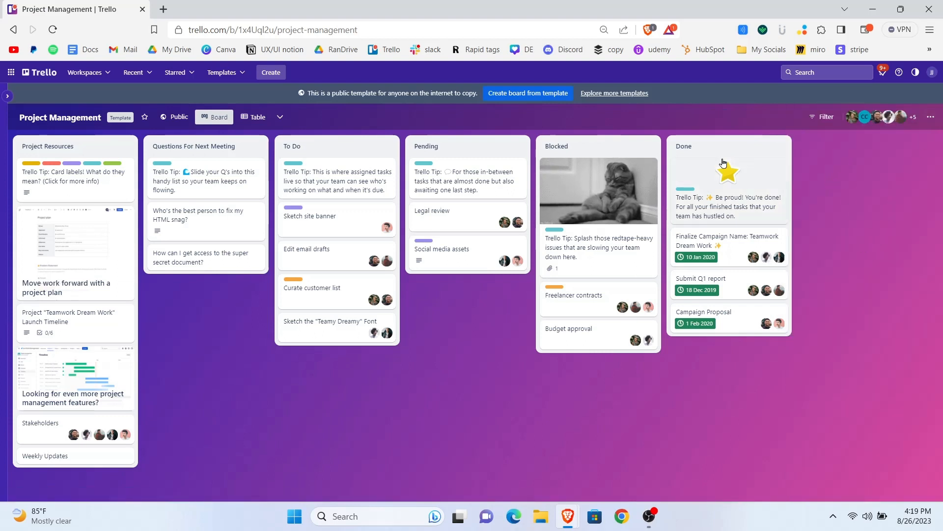
Create a board from the Project Management template in the current workspace, titled "Project 2 YT".
{"action": "left_click", "coordinate": [534, 95]}
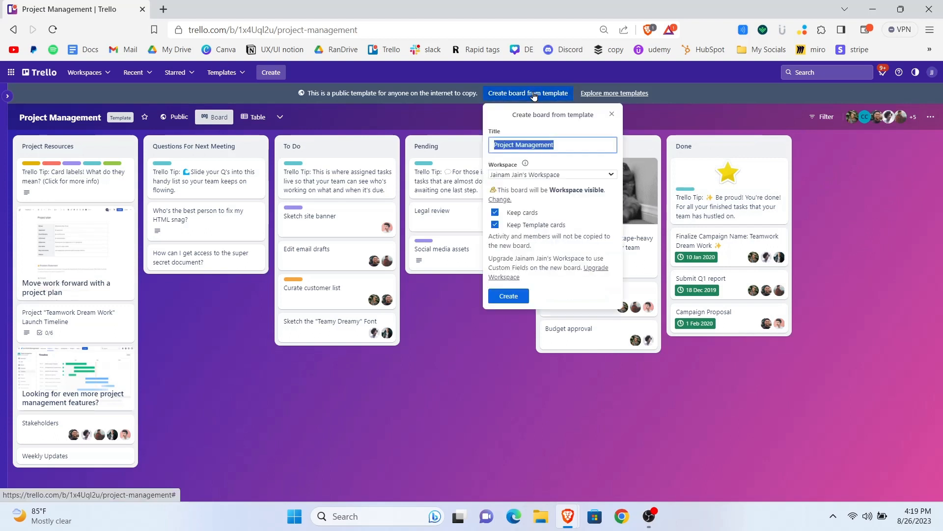
{"action": "key", "text": "End"}
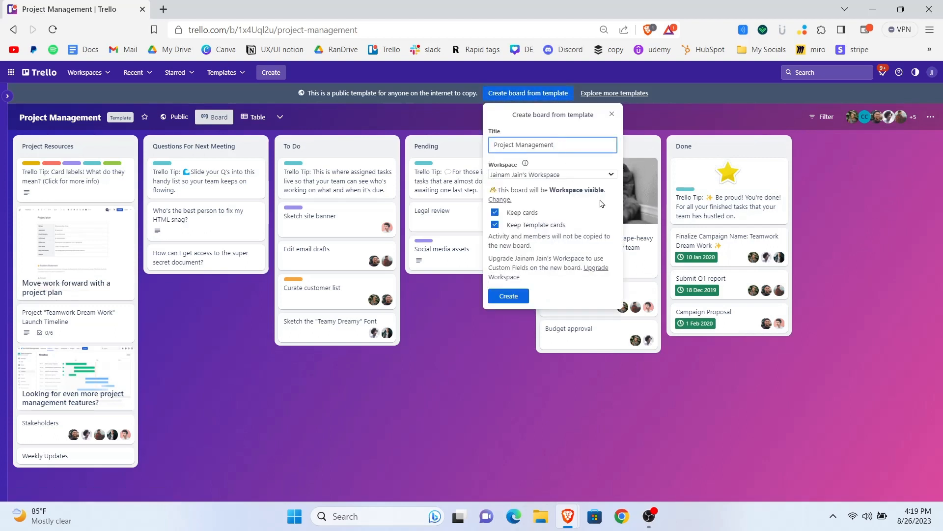
{"action": "key", "text": "BackSpace"}
{"action": "key", "text": "BackSpace"}
{"action": "key", "text": "BackSpace"}
{"action": "key", "text": "BackSpace"}
{"action": "key", "text": "BackSpace"}
{"action": "key", "text": "BackSpace"}
{"action": "key", "text": "BackSpace"}
{"action": "key", "text": "BackSpace"}
{"action": "key", "text": "BackSpace"}
{"action": "key", "text": "BackSpace"}
{"action": "key", "text": "BackSpace"}
{"action": "key", "text": "BackSpace"}
{"action": "key", "text": "BackSpace"}
{"action": "key", "text": "BackSpace"}
{"action": "key", "text": "BackSpace"}
{"action": "key", "text": "BackSpace"}
{"action": "key", "text": "BackSpace"}
{"action": "key", "text": "BackSpace"}
{"action": "type", "text": "P"}
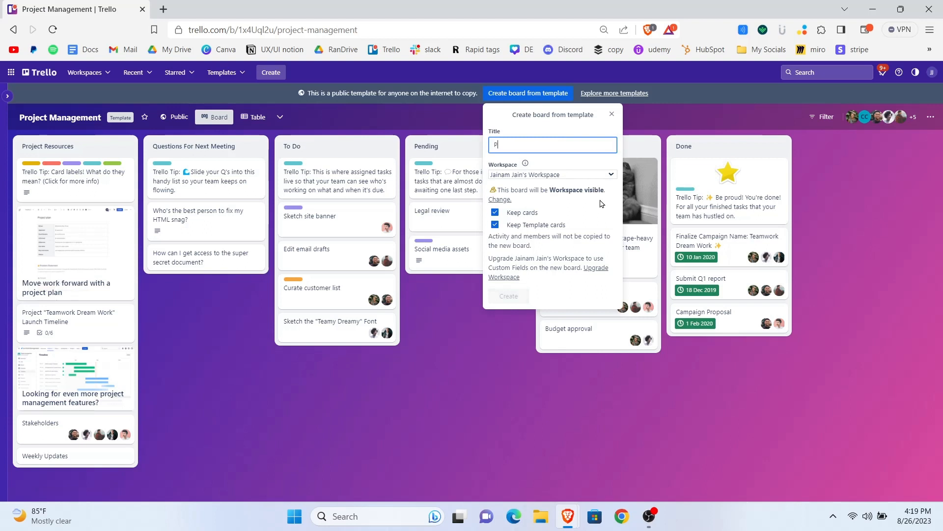
{"action": "type", "text": "ro"}
{"action": "key", "text": "BackSpace"}
{"action": "key", "text": "BackSpace"}
{"action": "key", "text": "BackSpace"}
{"action": "type", "text": "Prje"}
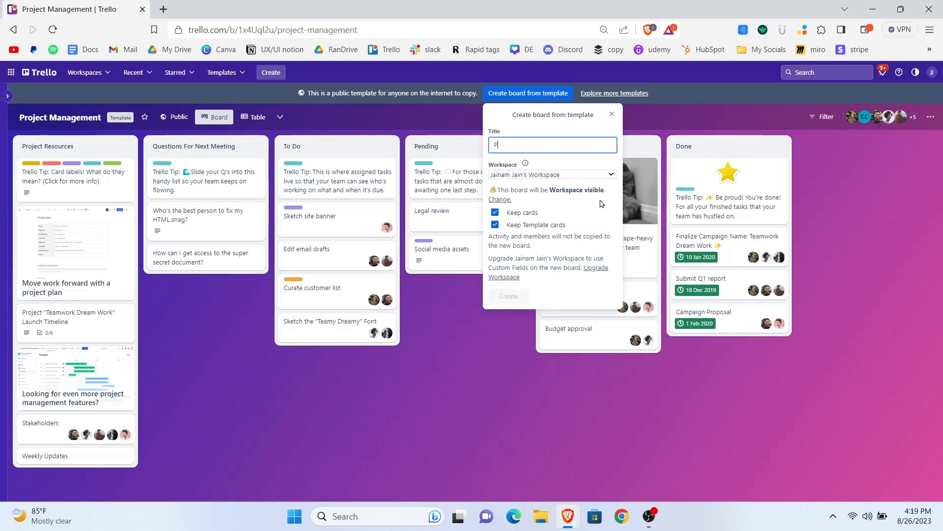
{"action": "key", "text": "BackSpace"}
{"action": "key", "text": "BackSpace"}
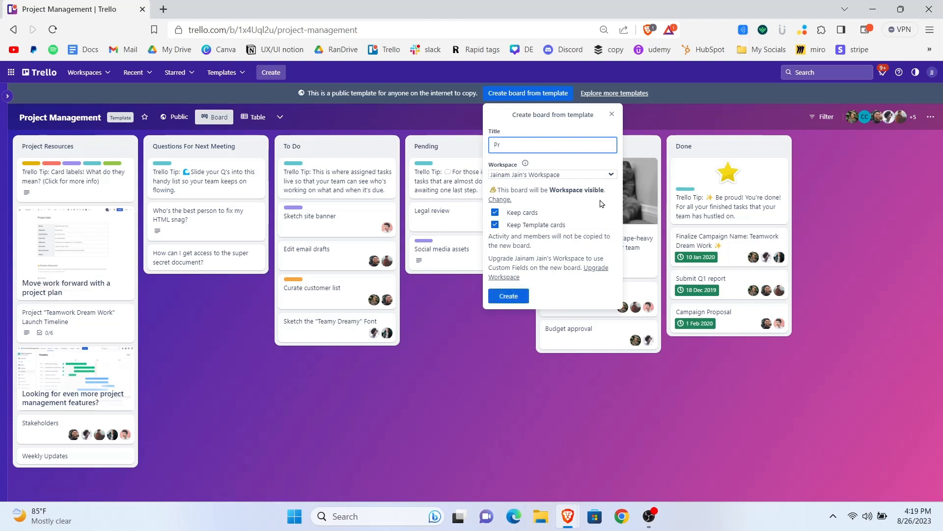
{"action": "type", "text": "o"}
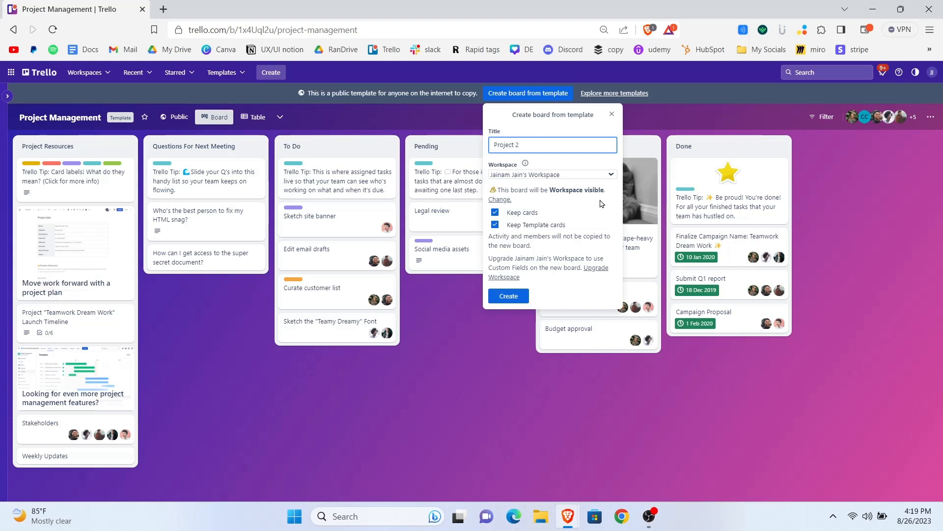
{"action": "type", "text": "ject 2"}
{"action": "key", "text": "Return"}
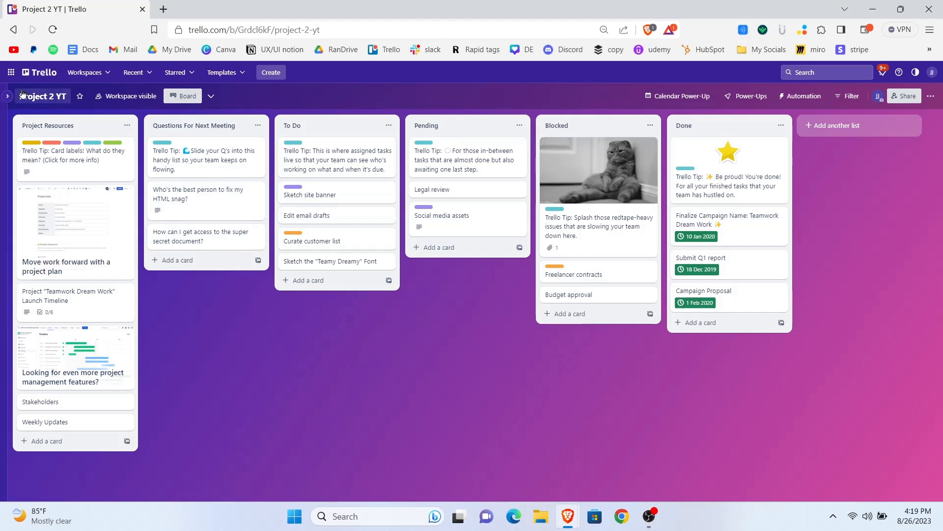
Create a new workspace board titled "Anime Channel" with the cloudy mountain photo as background.
{"action": "left_click", "coordinate": [36, 73]}
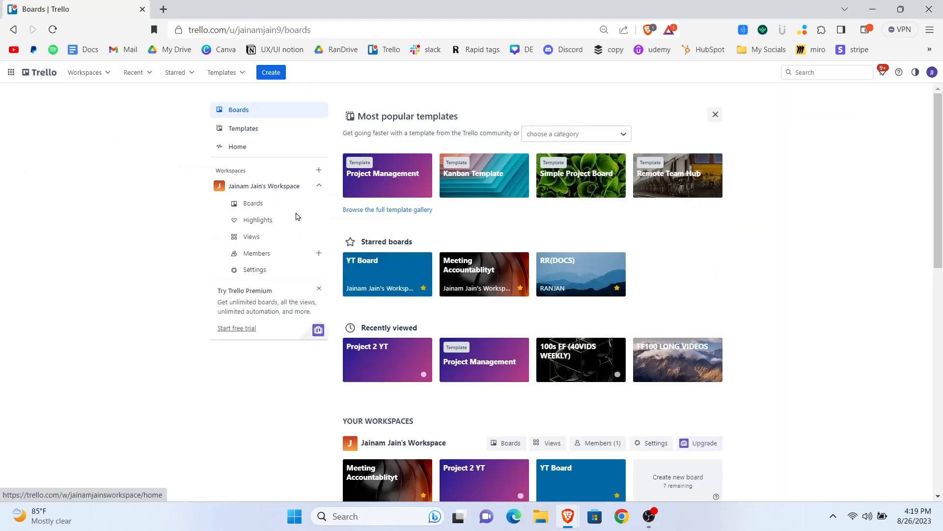
{"action": "left_click", "coordinate": [256, 204]}
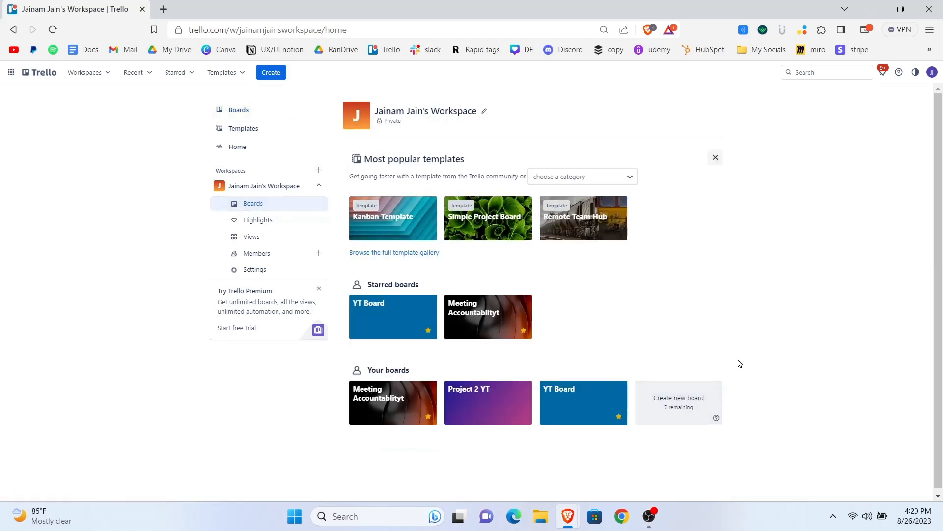
{"action": "left_click", "coordinate": [678, 397]}
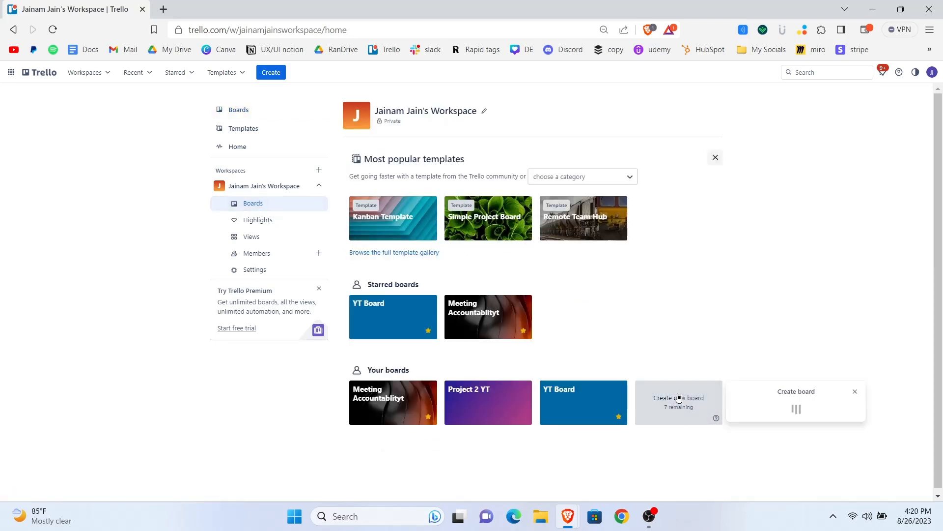
{"action": "left_click", "coordinate": [753, 313]}
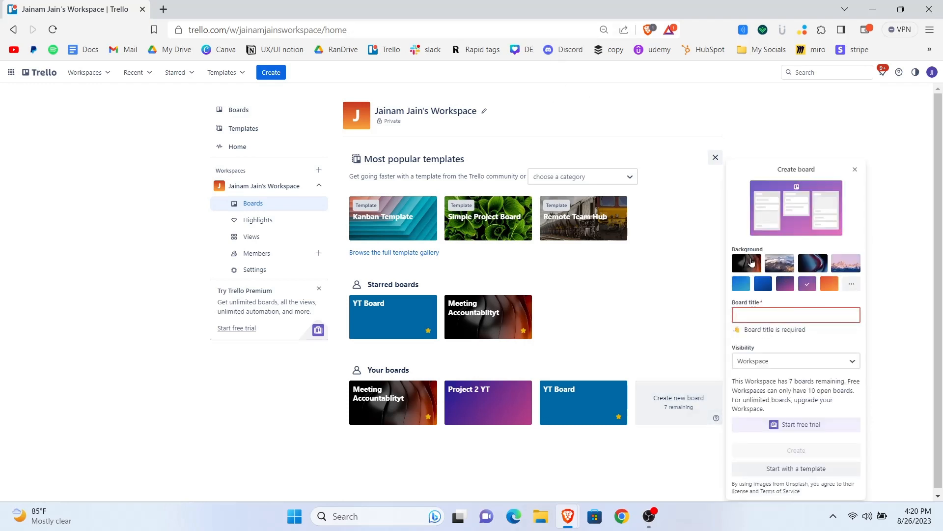
{"action": "left_click", "coordinate": [781, 263]}
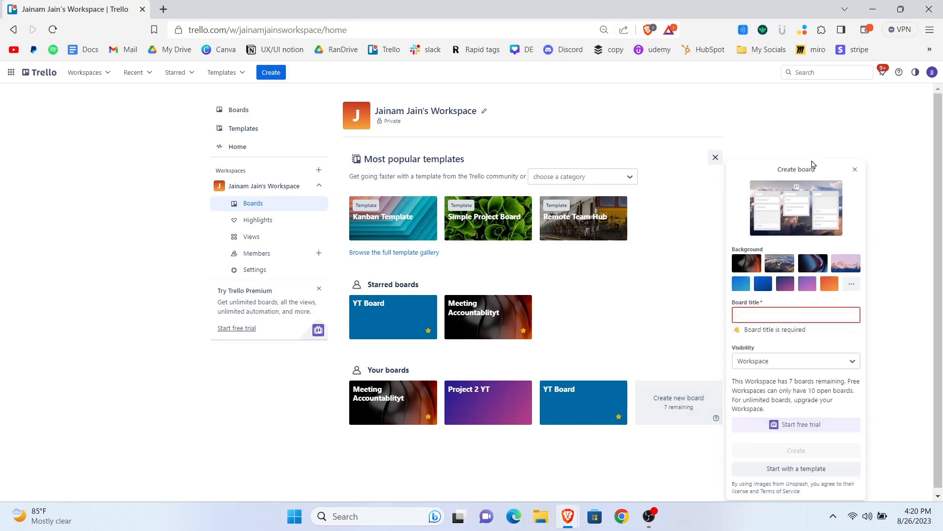
{"action": "left_click", "coordinate": [785, 313]}
{"action": "type", "text": "Anime Channel"}
{"action": "left_click", "coordinate": [805, 455]}
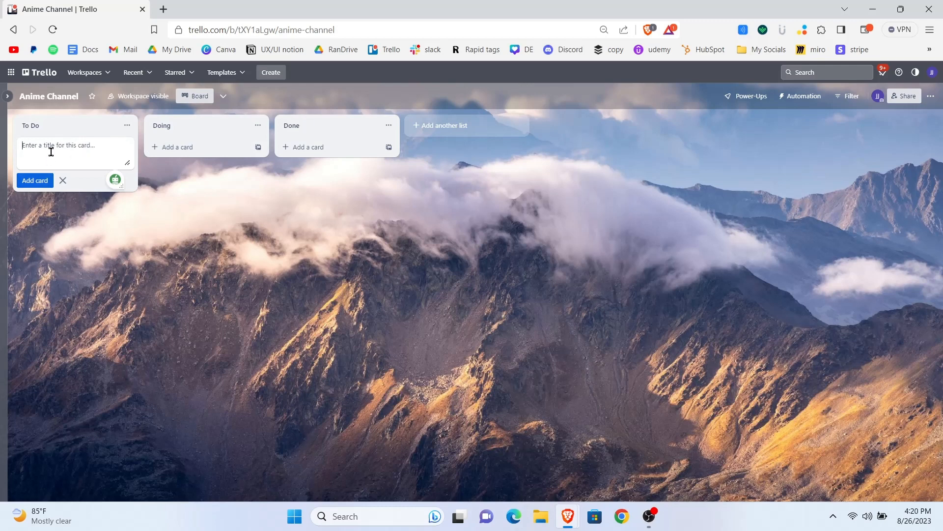
Add a card titled "anime" to the To Do list and finish adding cards.
{"action": "type", "text": "anime"}
{"action": "key", "text": "Return"}
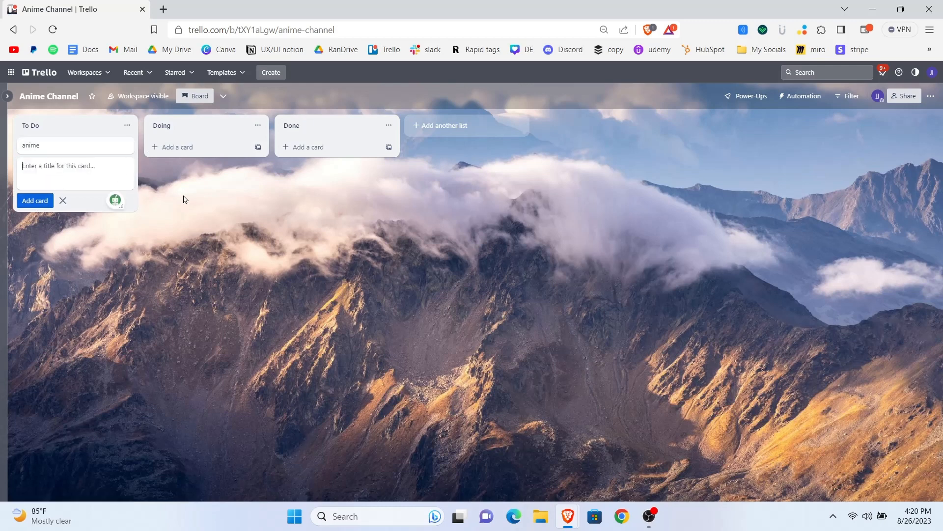
{"action": "left_click", "coordinate": [184, 198]}
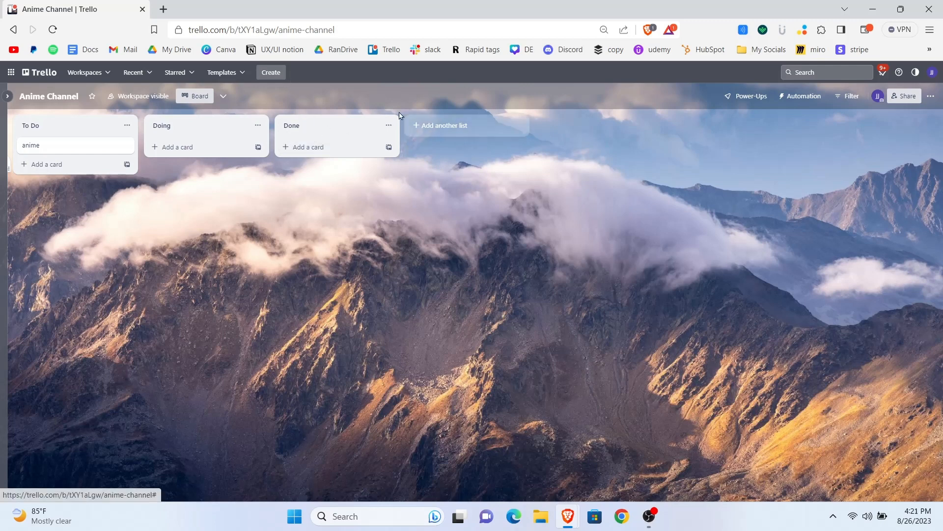
Add a list titled "Script Sources" and move it directly after the To Do list.
{"action": "left_click", "coordinate": [458, 126]}
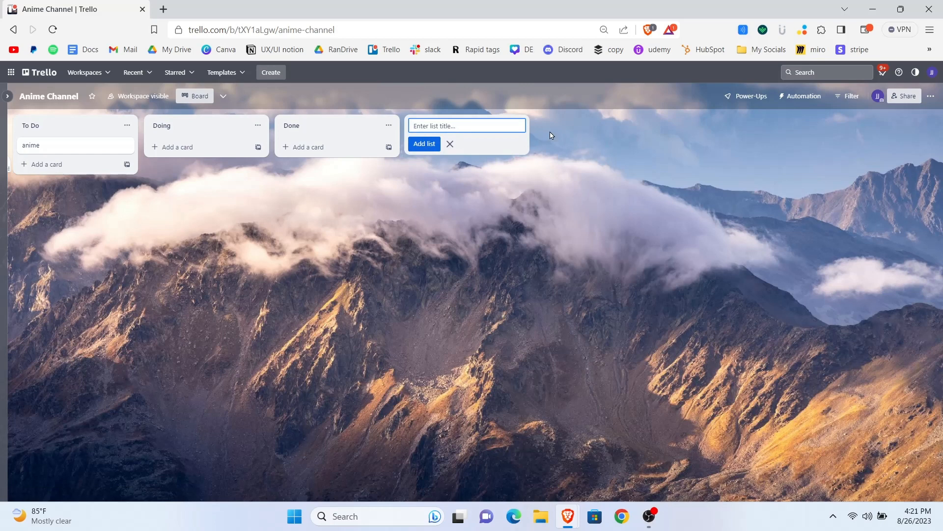
{"action": "type", "text": "Script Sources"}
{"action": "key", "text": "Return"}
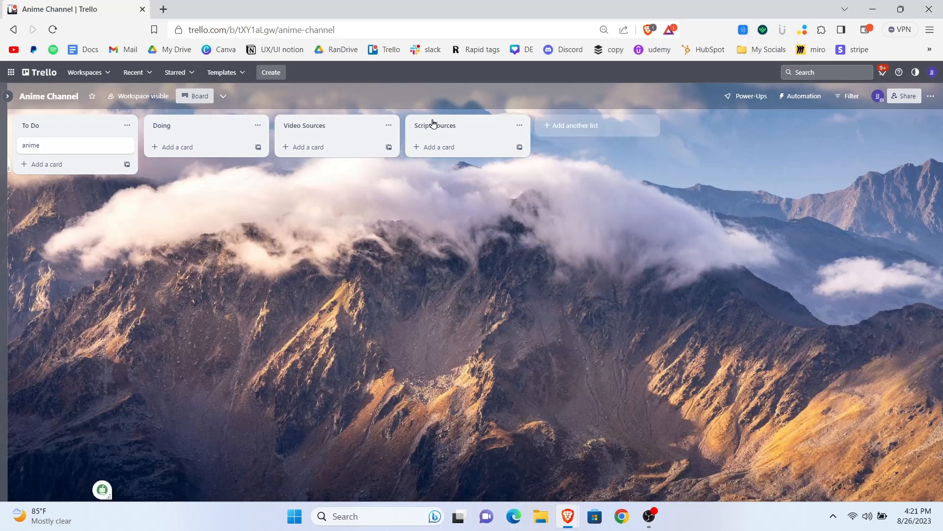
{"action": "left_click_drag", "start_coordinate": [434, 127], "coordinate": [166, 131]}
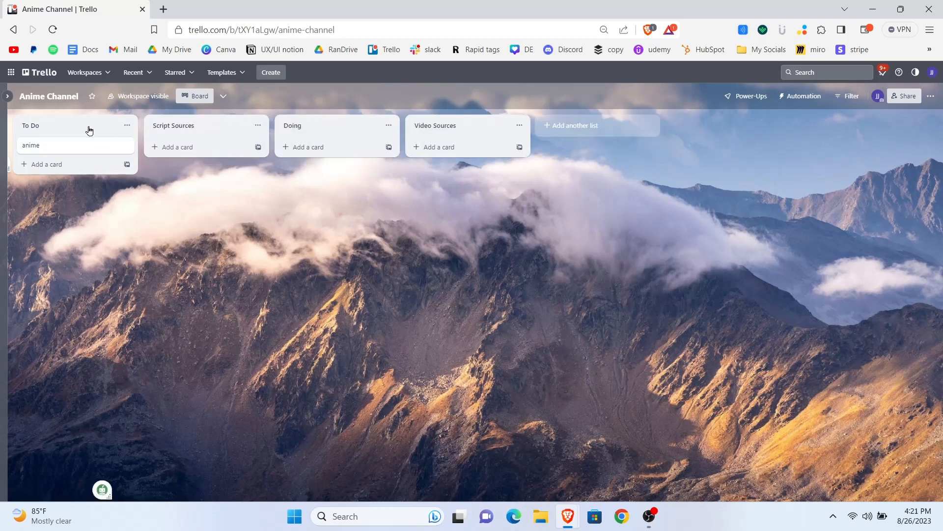
Rename the To Do list as "Ideas TO work On".
{"action": "left_click", "coordinate": [71, 129]}
{"action": "key", "text": "BackSpace"}
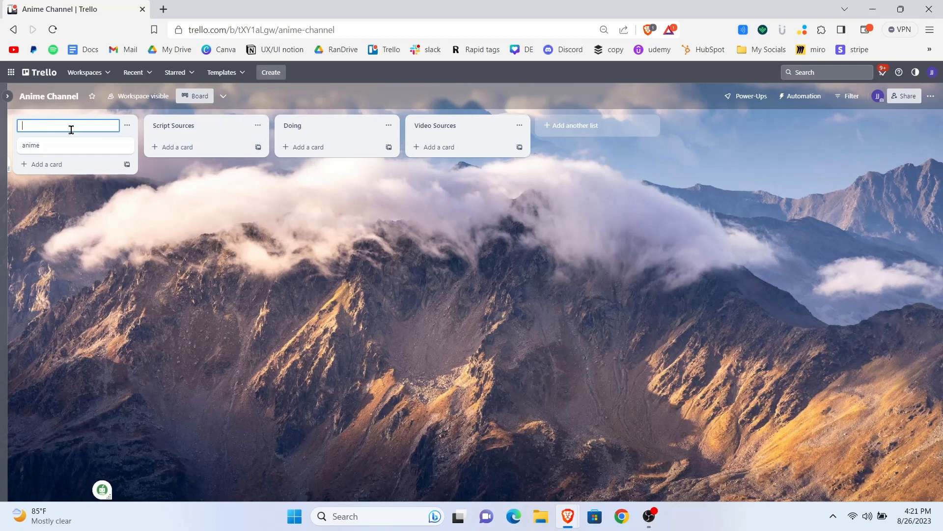
{"action": "type", "text": "Ideas TO work On"}
{"action": "key", "text": "Return"}
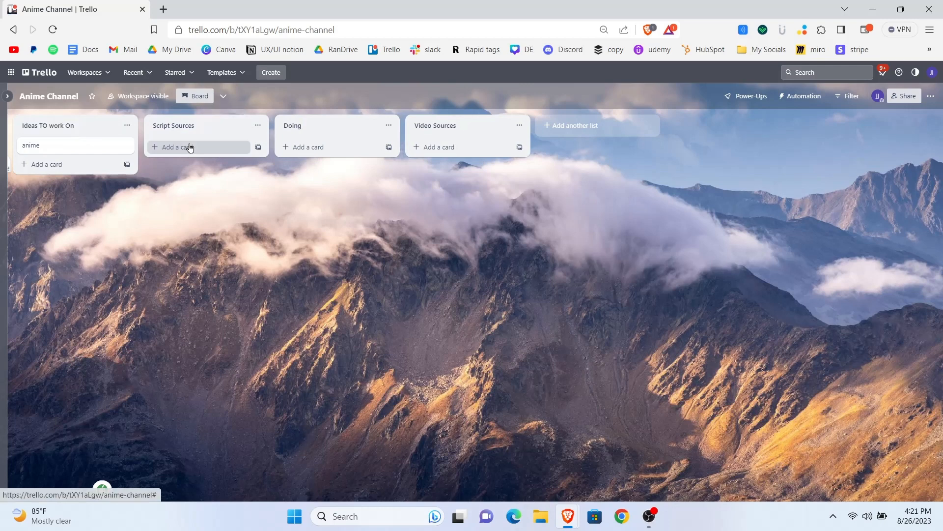
Add a card titled "Top 10 Isekai Anime of All Time!" to the Script Sources list and save its title.
{"action": "left_click", "coordinate": [189, 147]}
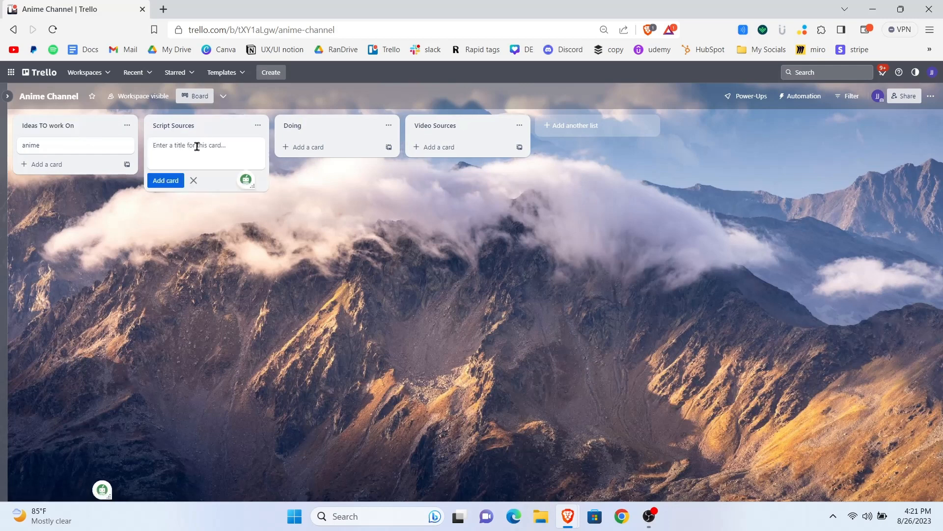
{"action": "type", "text": "Top 10 Isekai Anime of All Time!"}
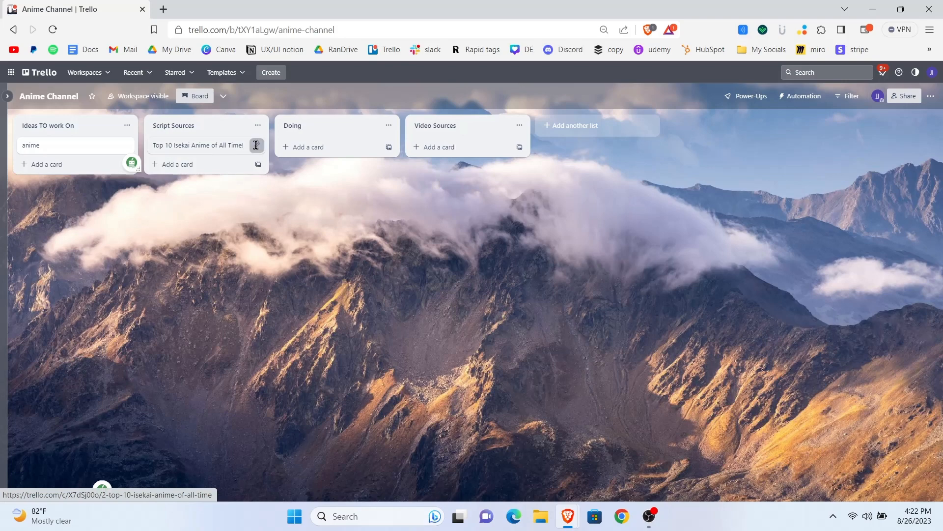
{"action": "left_click", "coordinate": [256, 145]}
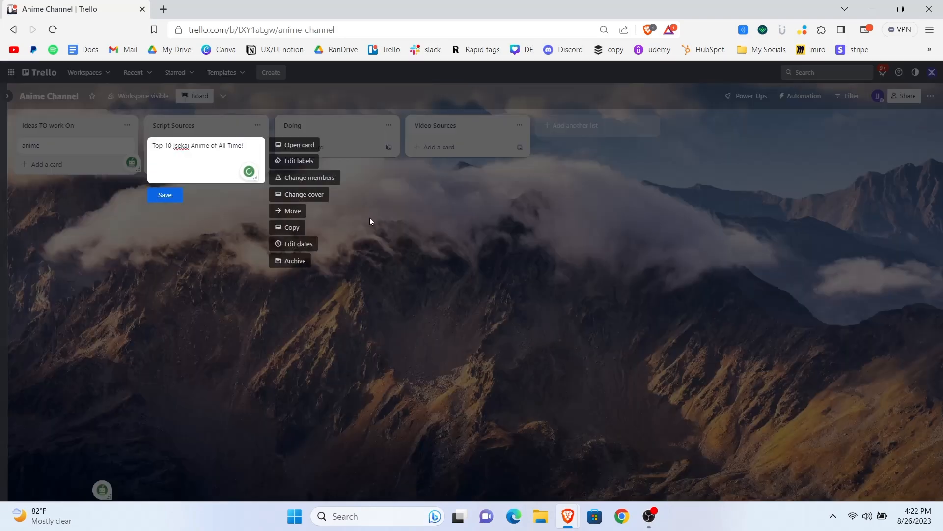
{"action": "left_click", "coordinate": [167, 193]}
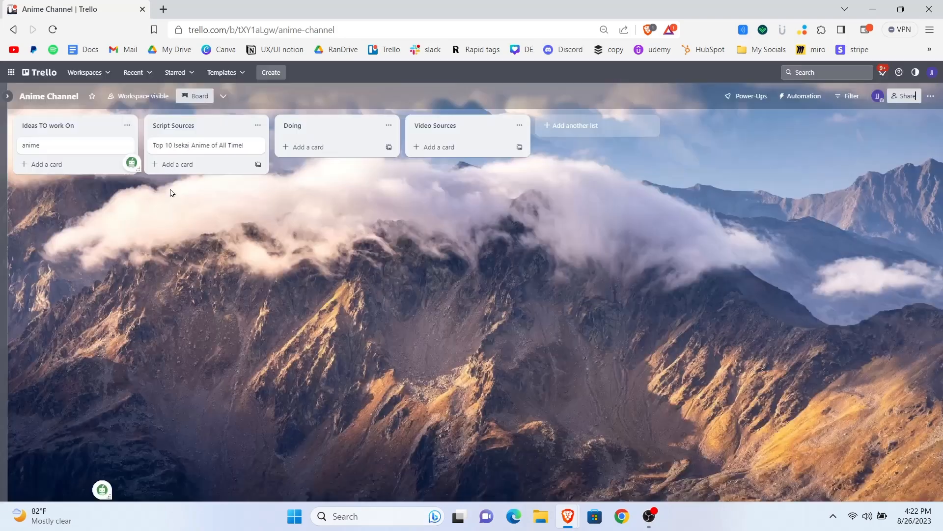
Give the Top 10 Isekai card a bulleted description with the items "that time i got rein", "jainmab fnam" and "najnfjann".
{"action": "left_click", "coordinate": [210, 149]}
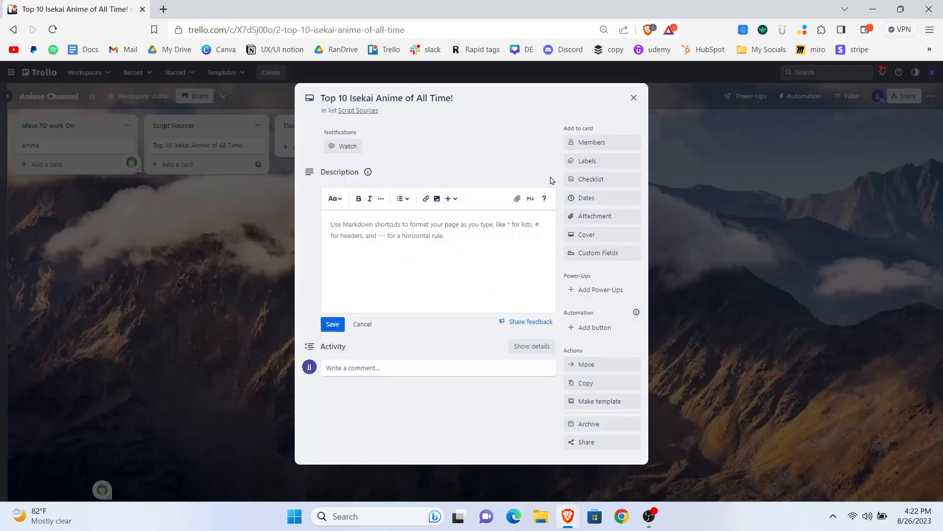
{"action": "key", "text": "ctrl+plus"}
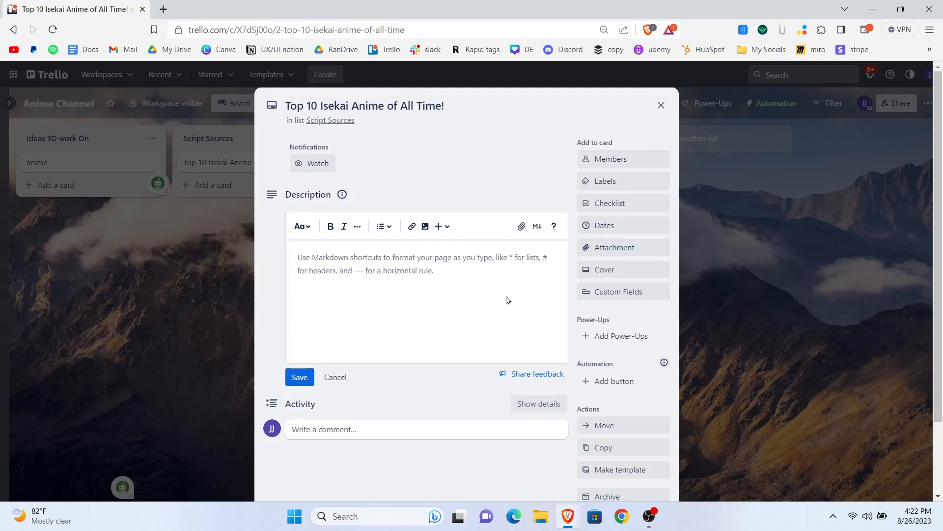
{"action": "left_click", "coordinate": [353, 256]}
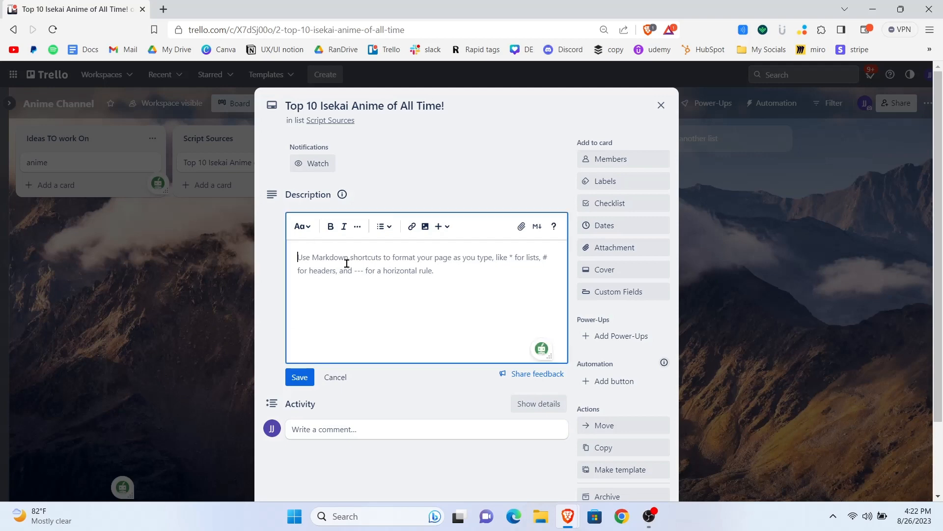
{"action": "left_click", "coordinate": [384, 226]}
{"action": "left_click", "coordinate": [421, 254]}
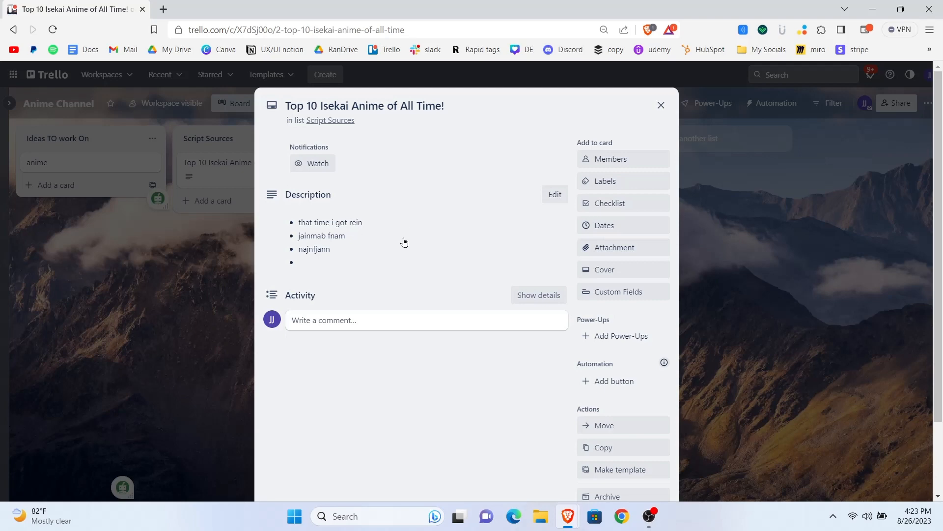
{"action": "left_click", "coordinate": [347, 321]}
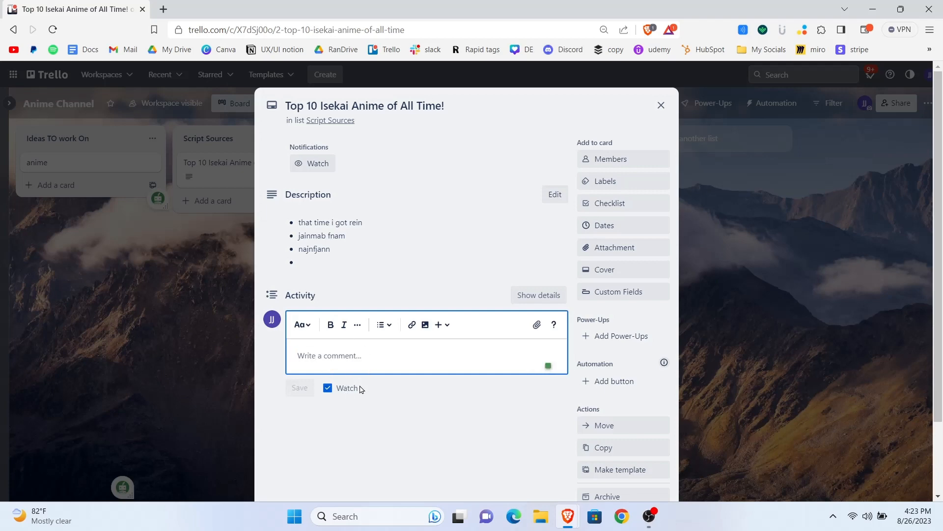
{"action": "left_click", "coordinate": [538, 326]}
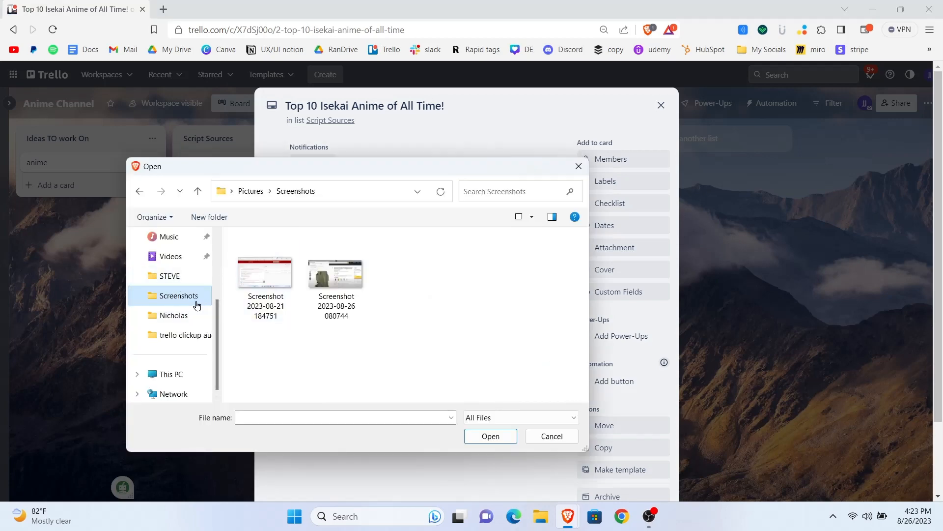
{"action": "left_click", "coordinate": [339, 286]}
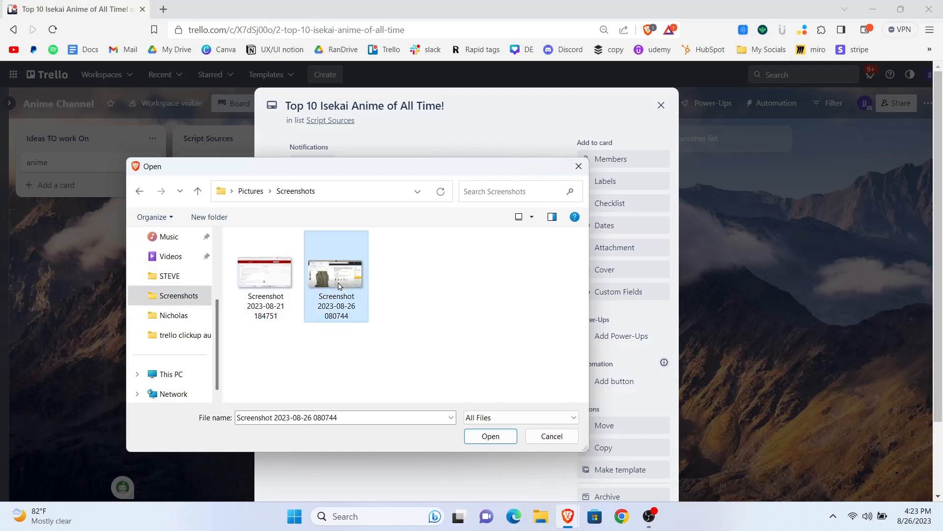
{"action": "left_click", "coordinate": [491, 437]}
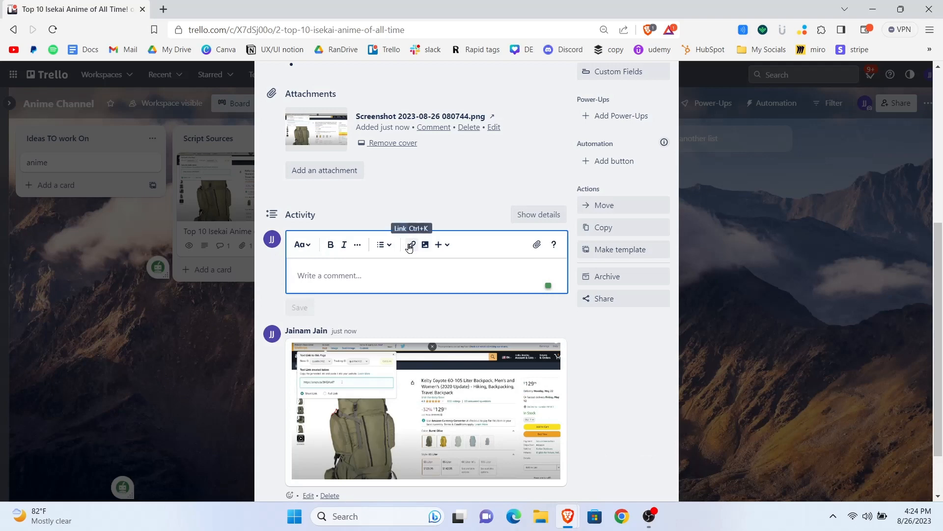
{"action": "left_click", "coordinate": [410, 249]}
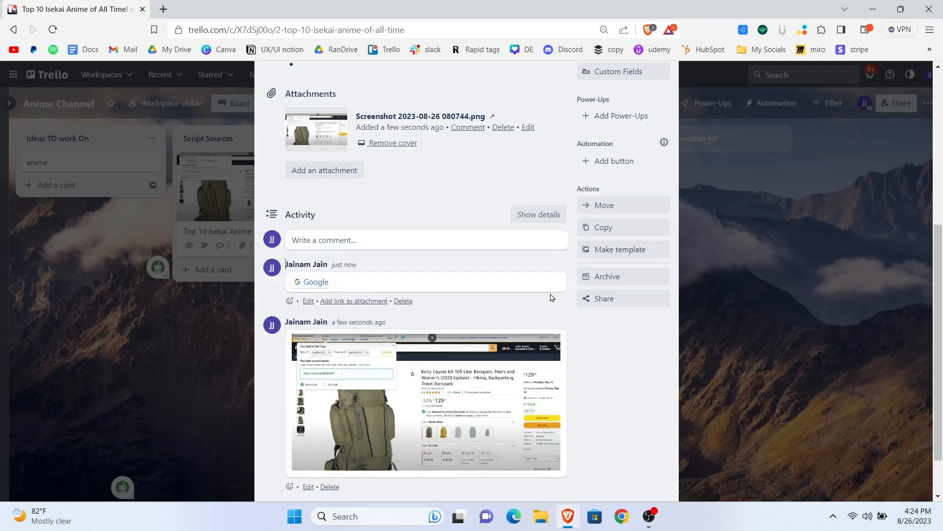
View the members available for assignment to the card.
{"action": "scroll", "coordinate": [634, 339], "scroll_direction": "up", "scroll_amount": 6}
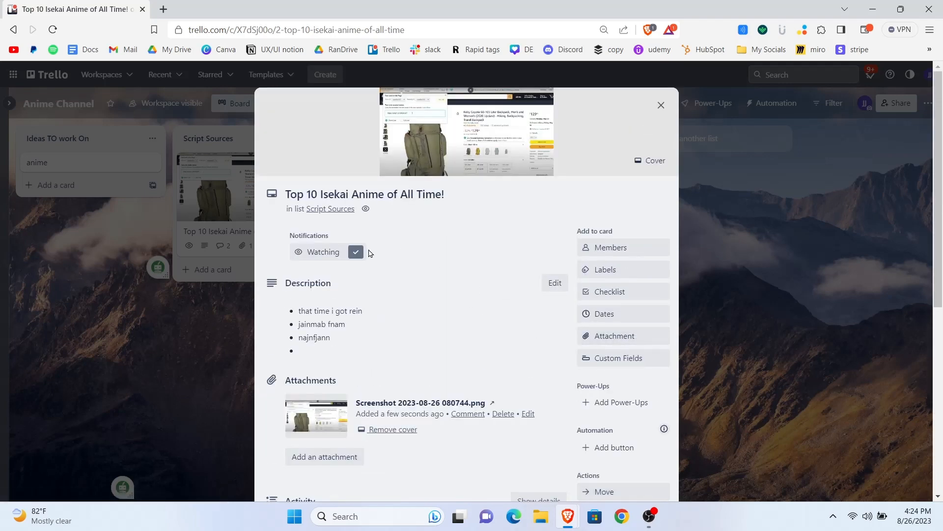
{"action": "left_click", "coordinate": [602, 249]}
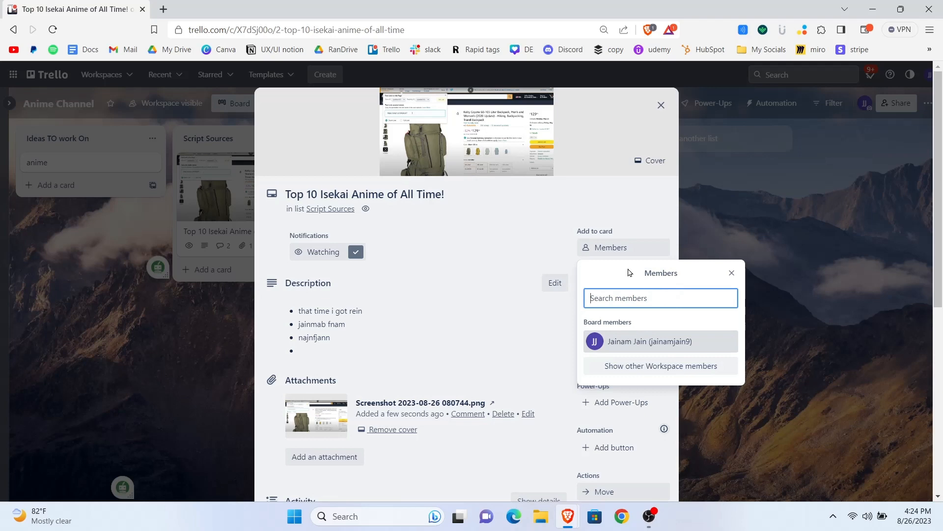
{"action": "key", "text": "Escape"}
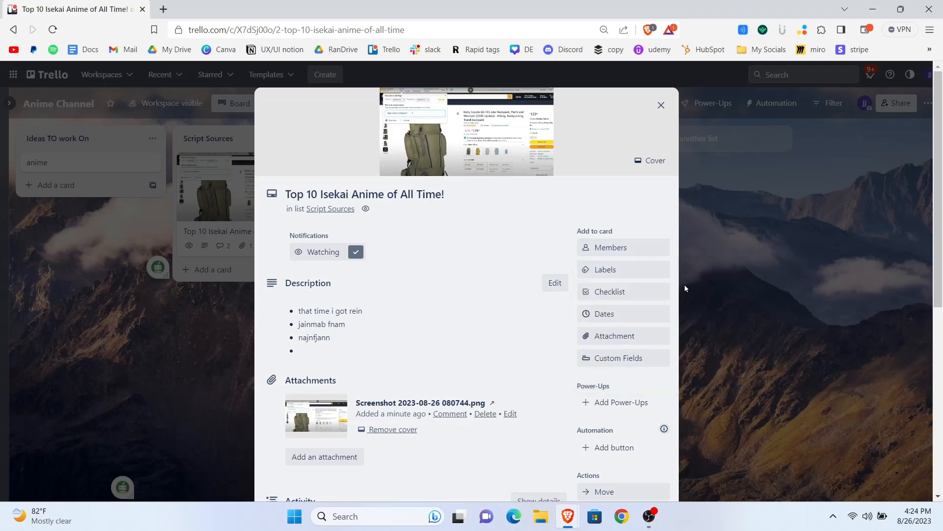
Add a checklist with the items "create a Rought Drat for Script", "Review the sources", "Cutout the Video clips" and "helo".
{"action": "left_click", "coordinate": [634, 293]}
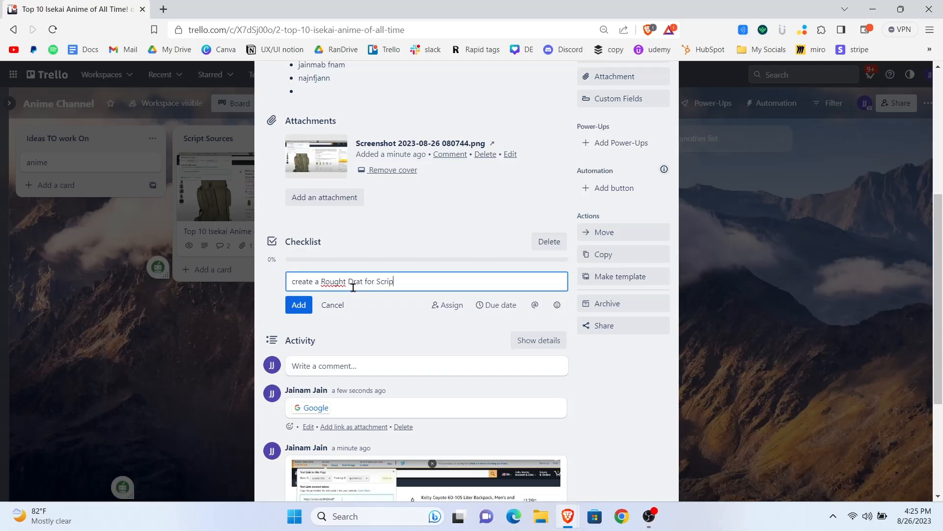
{"action": "key", "text": "Return"}
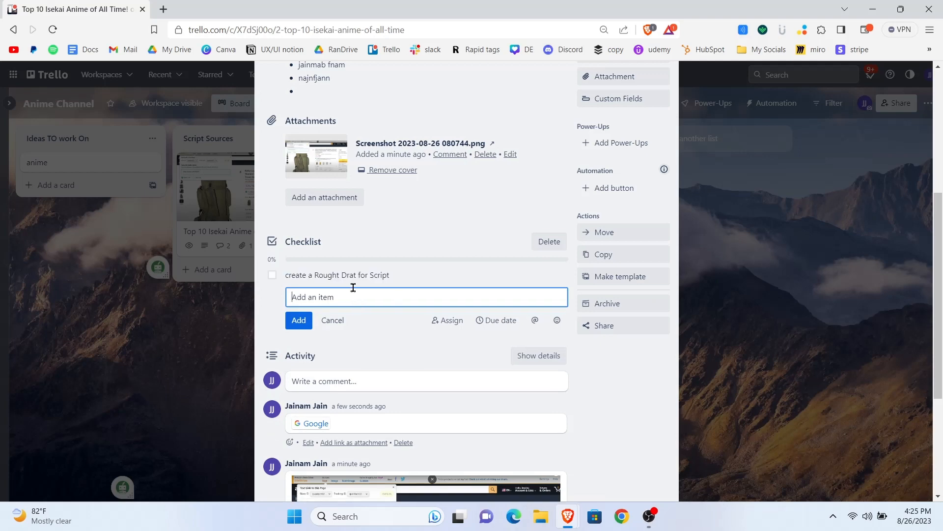
{"action": "type", "text": "Review the source"}
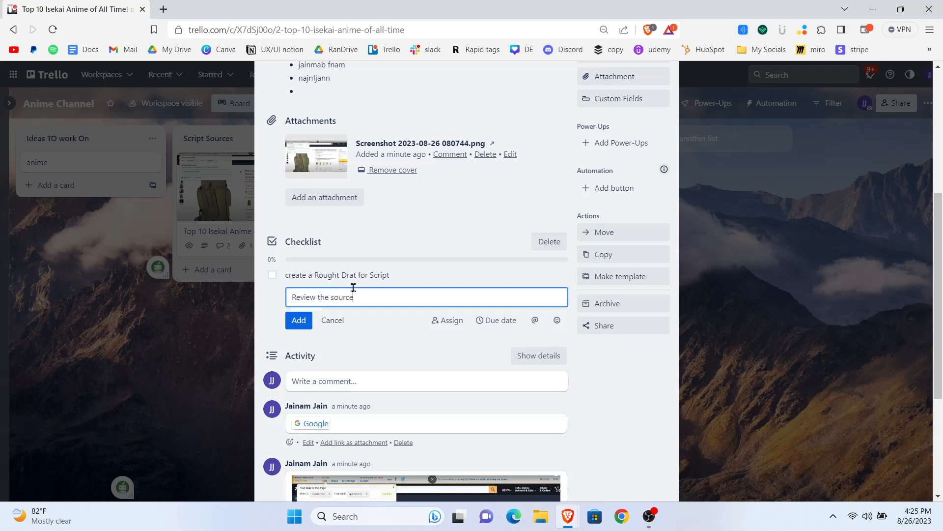
{"action": "type", "text": "s"}
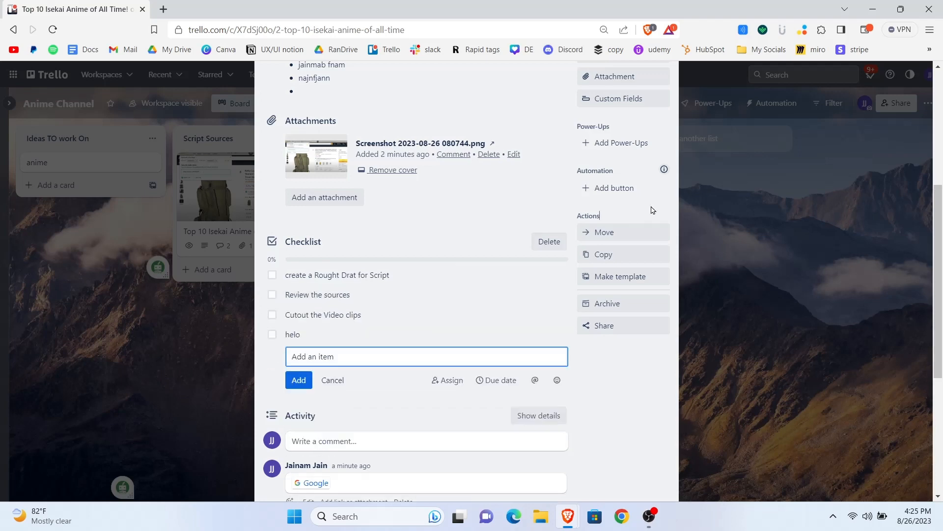
{"action": "key", "text": "Escape"}
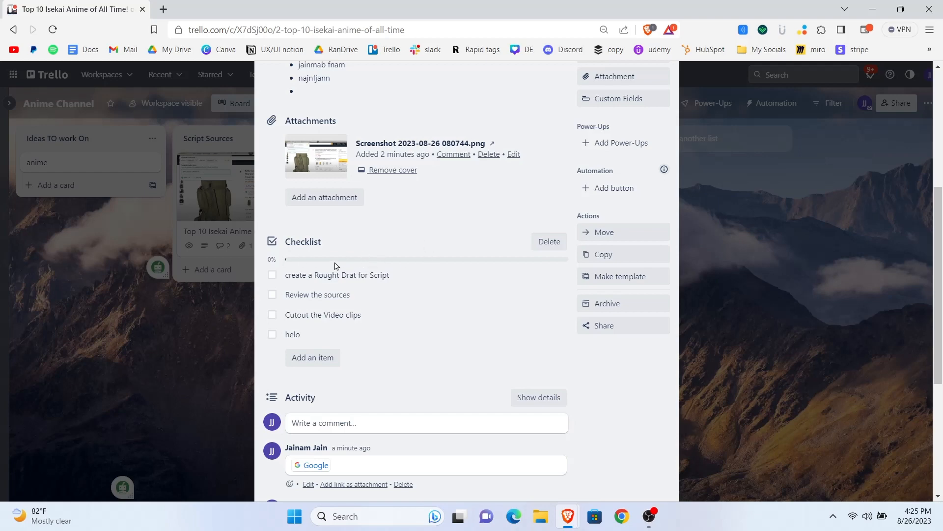
Mark the script draft, source review and video clips checklist items as complete.
{"action": "left_click", "coordinate": [272, 275]}
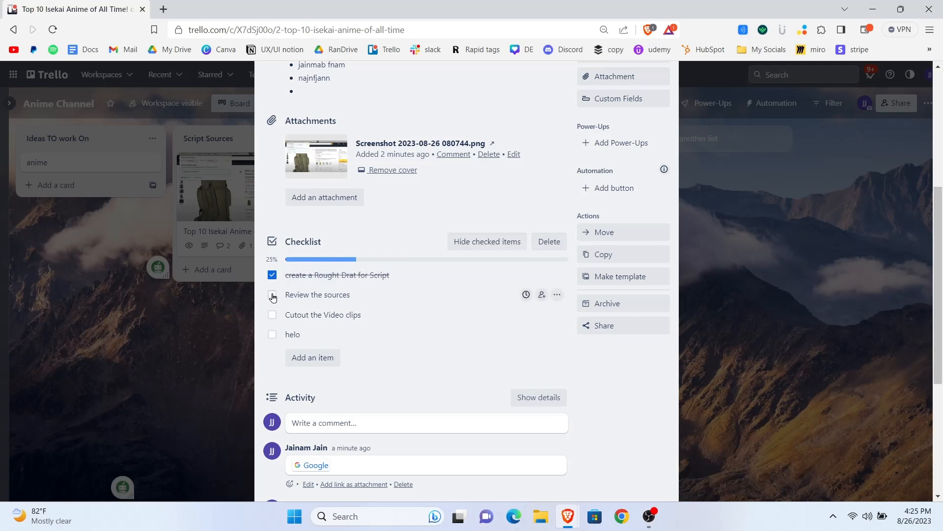
{"action": "left_click", "coordinate": [272, 295]}
{"action": "left_click", "coordinate": [272, 315]}
Set the card's due date to 30/08/2023 with a reminder 2 Days before, and save the dates.
{"action": "scroll", "coordinate": [294, 315], "scroll_direction": "up", "scroll_amount": 3}
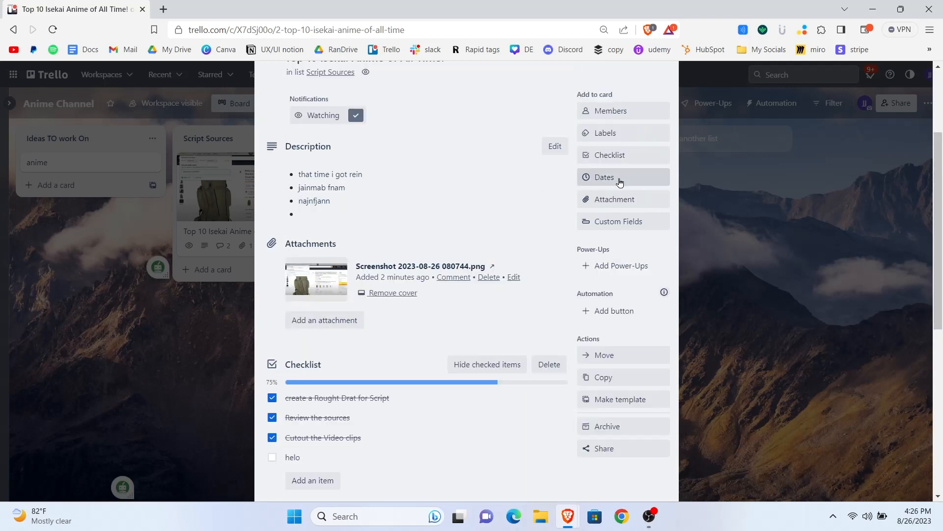
{"action": "left_click", "coordinate": [599, 180]}
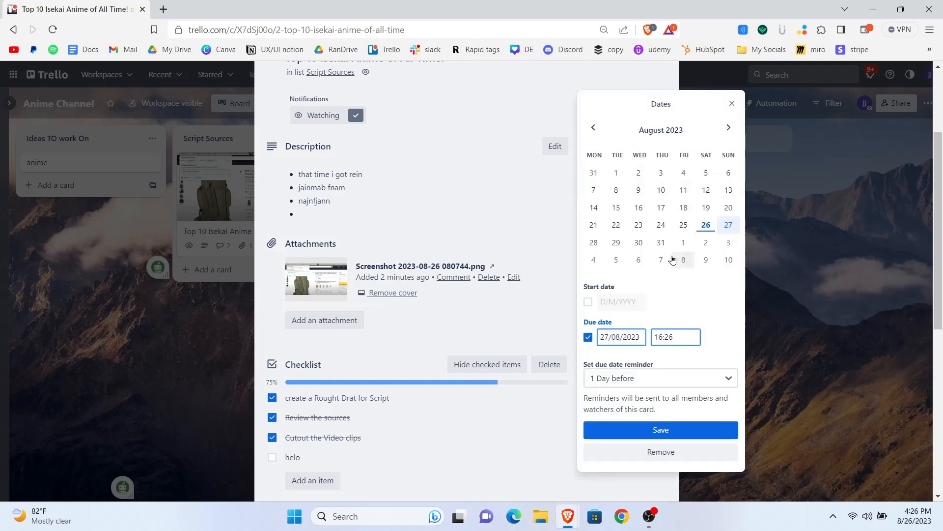
{"action": "left_click", "coordinate": [639, 242]}
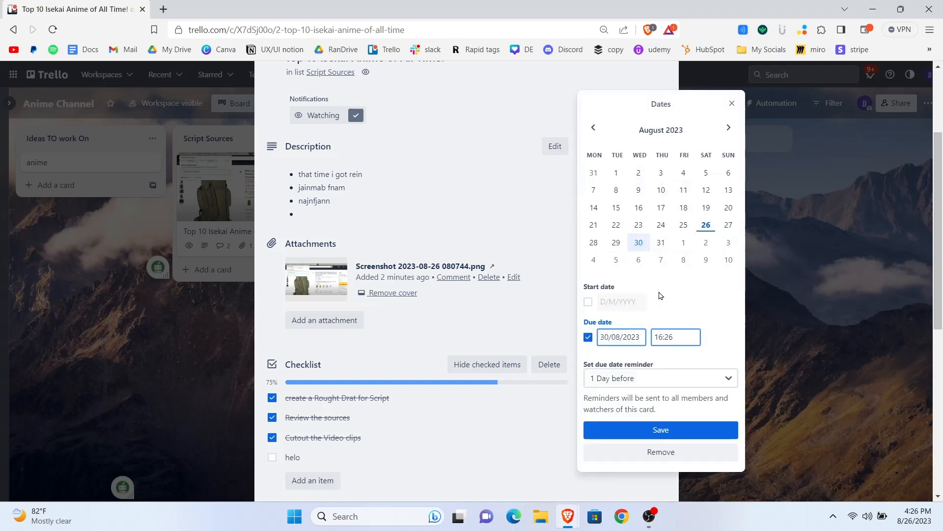
{"action": "left_click", "coordinate": [659, 380]}
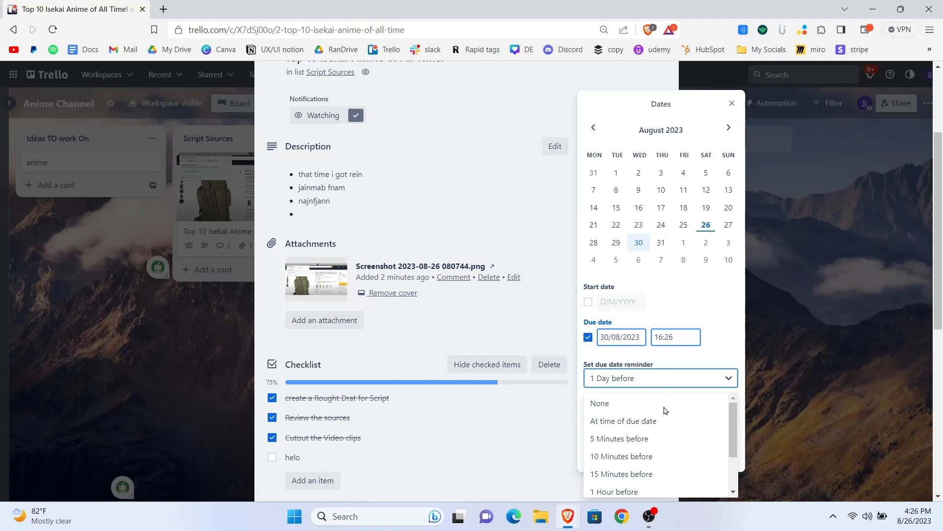
{"action": "scroll", "coordinate": [644, 425], "scroll_direction": "down", "scroll_amount": 2}
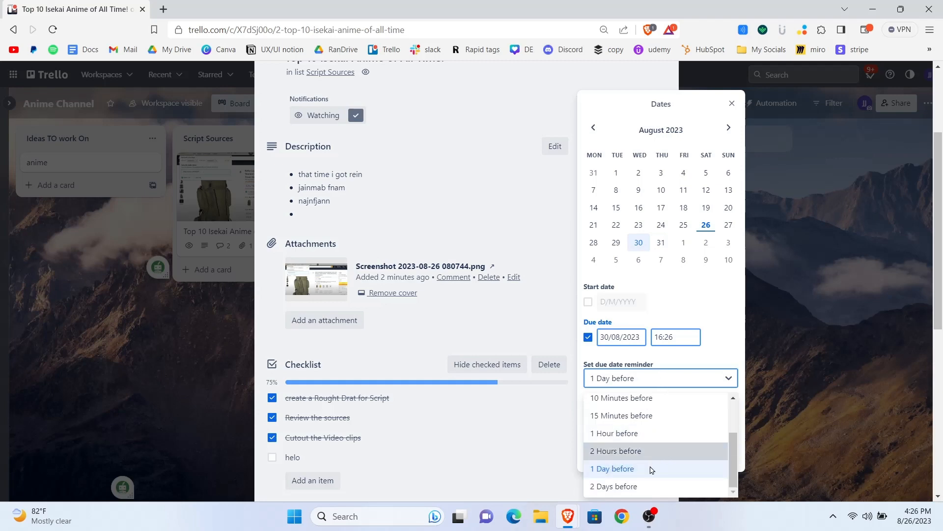
{"action": "left_click", "coordinate": [639, 486]}
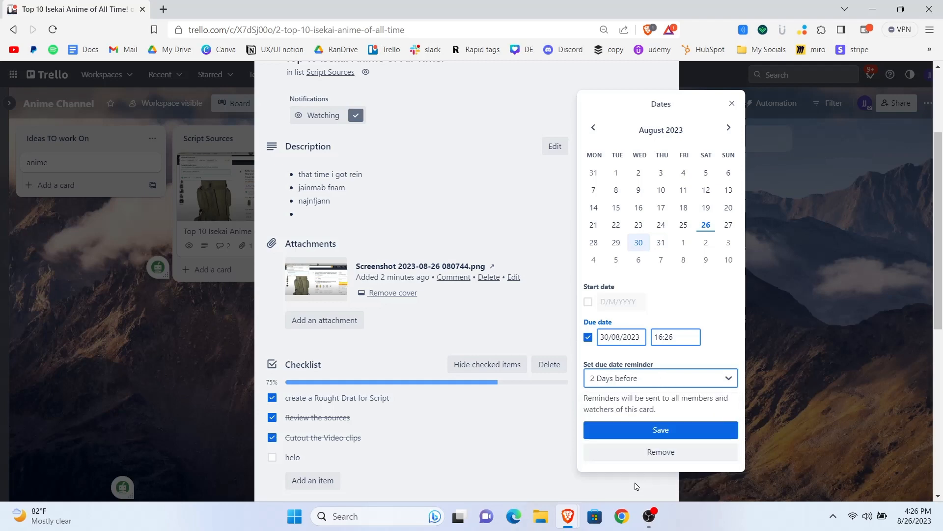
{"action": "left_click", "coordinate": [670, 430]}
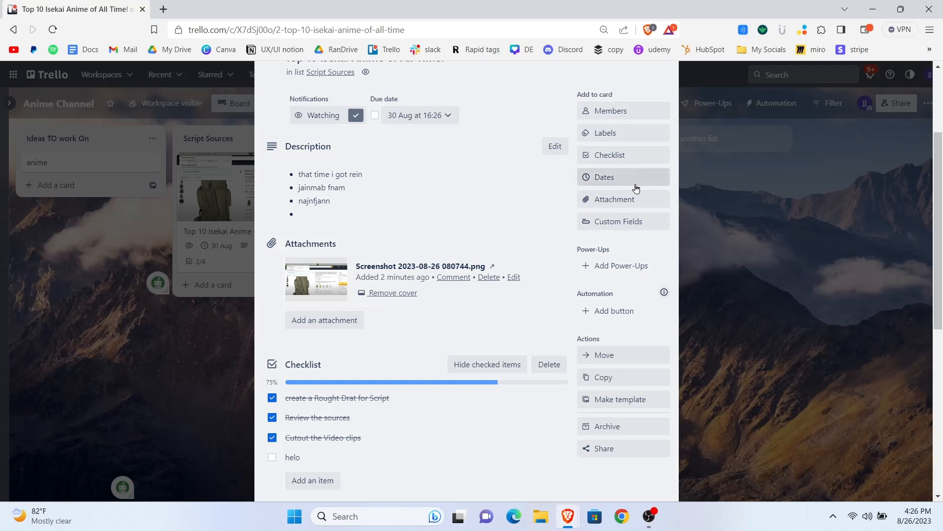
Attach the abstract-blur-image-background-mall-department-store_9693-2182.webp file from the Downloads folder to the card.
{"action": "left_click", "coordinate": [639, 207]}
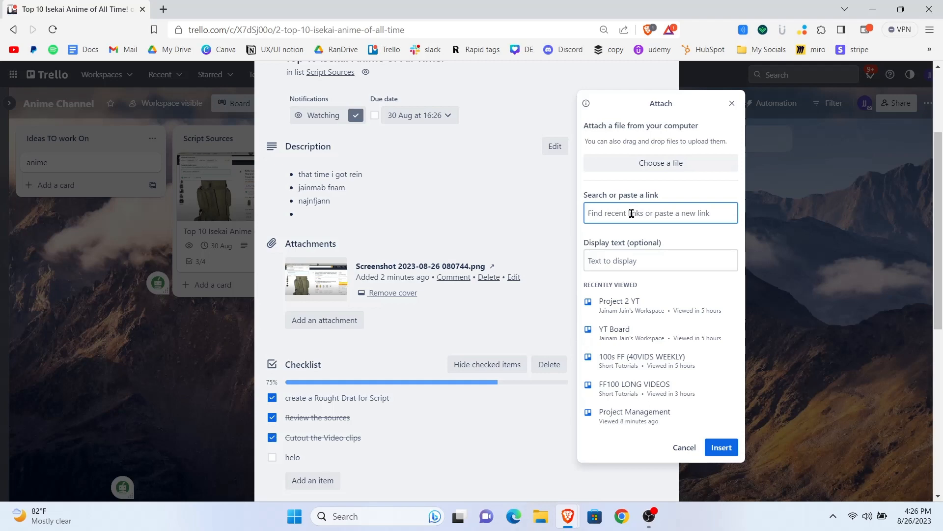
{"action": "left_click", "coordinate": [692, 170]}
{"action": "left_click", "coordinate": [324, 304]}
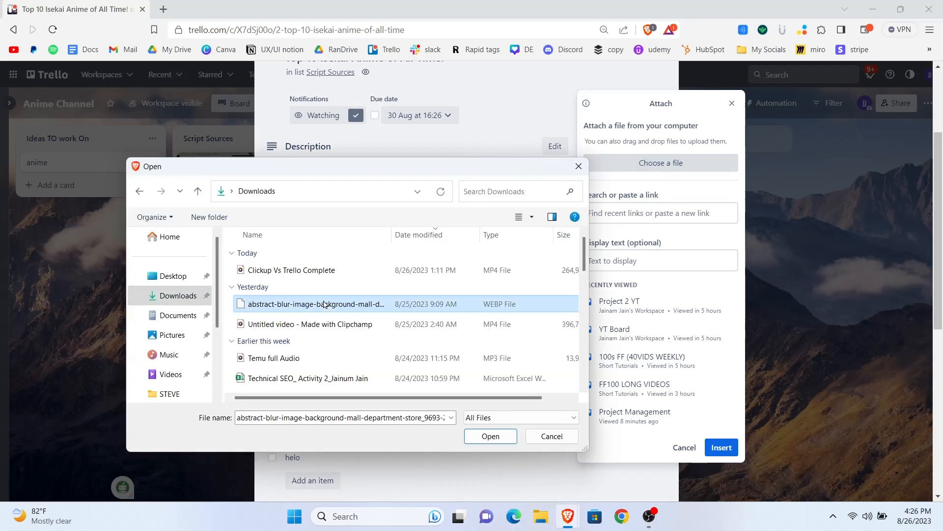
{"action": "left_click", "coordinate": [490, 437]}
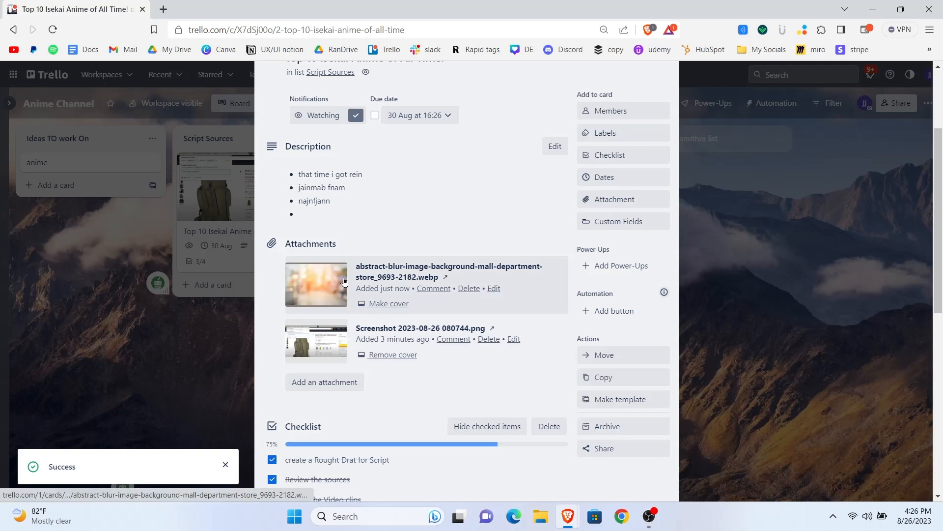
Apply the yellow label to the card and remove it again.
{"action": "scroll", "coordinate": [610, 255], "scroll_direction": "up", "scroll_amount": 3}
{"action": "left_click", "coordinate": [609, 255]}
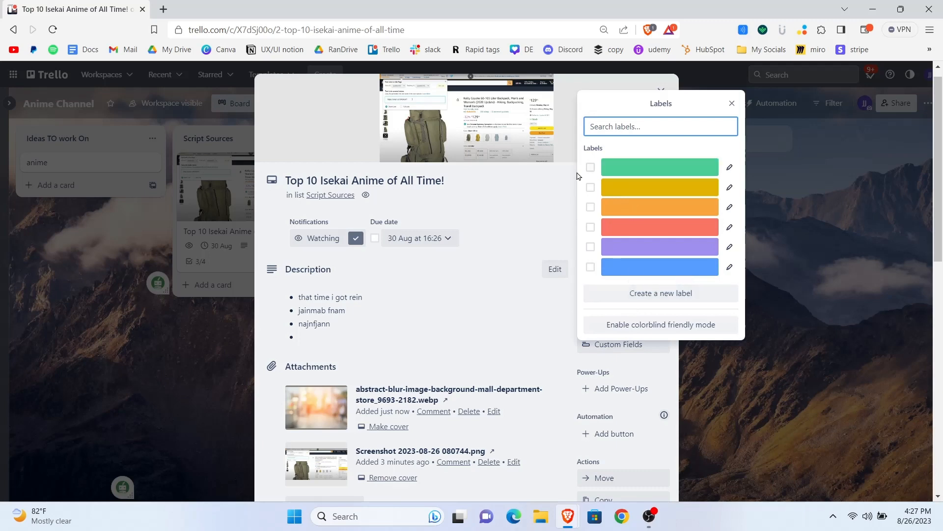
{"action": "left_click", "coordinate": [591, 187]}
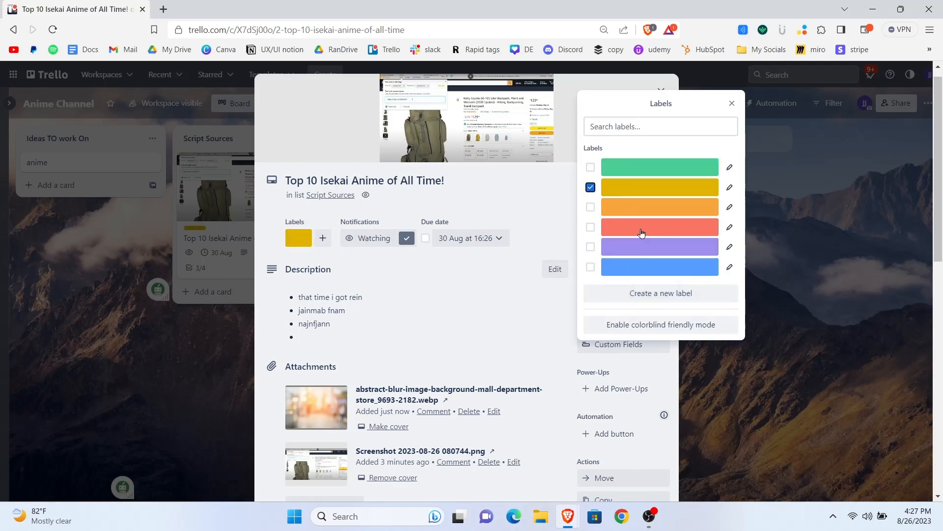
{"action": "left_click", "coordinate": [655, 188]}
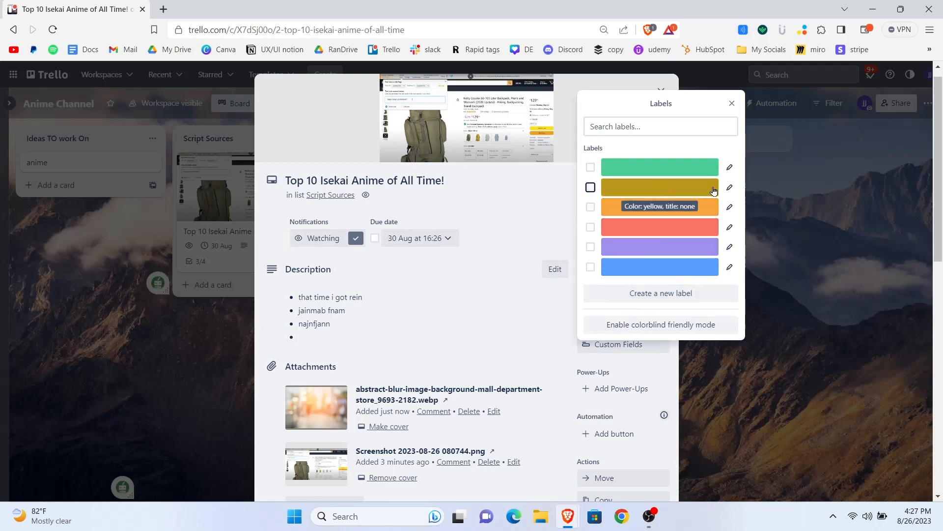
Title the yellow label Script Done and apply it to the card along with the orange and red labels.
{"action": "left_click", "coordinate": [730, 187]}
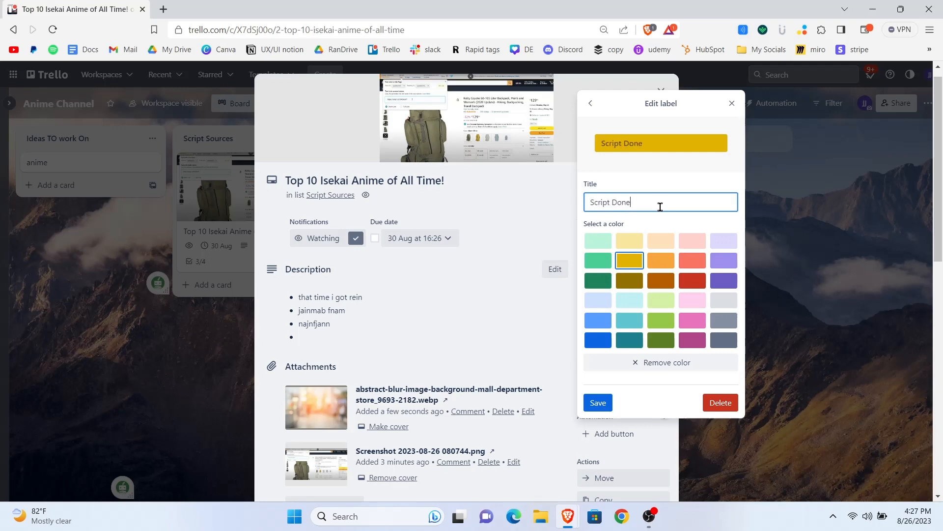
{"action": "key", "text": "Return"}
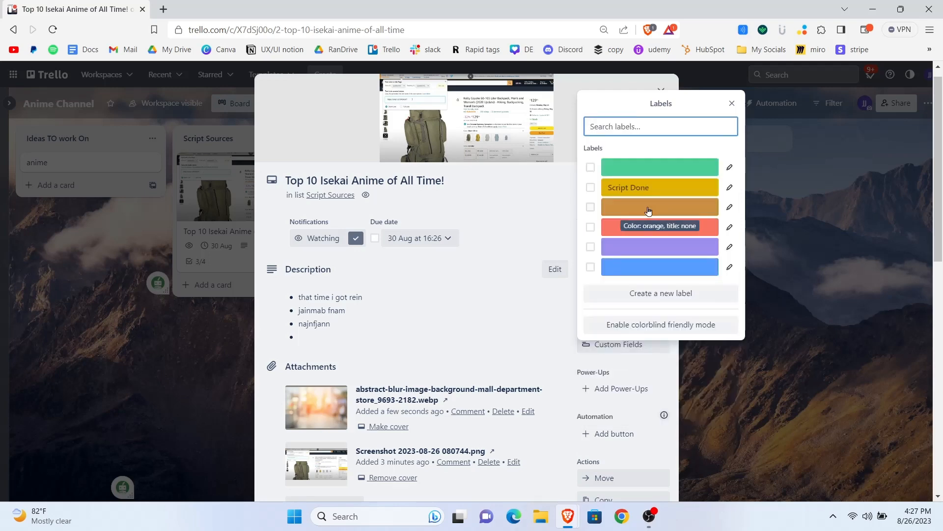
{"action": "left_click", "coordinate": [590, 188]}
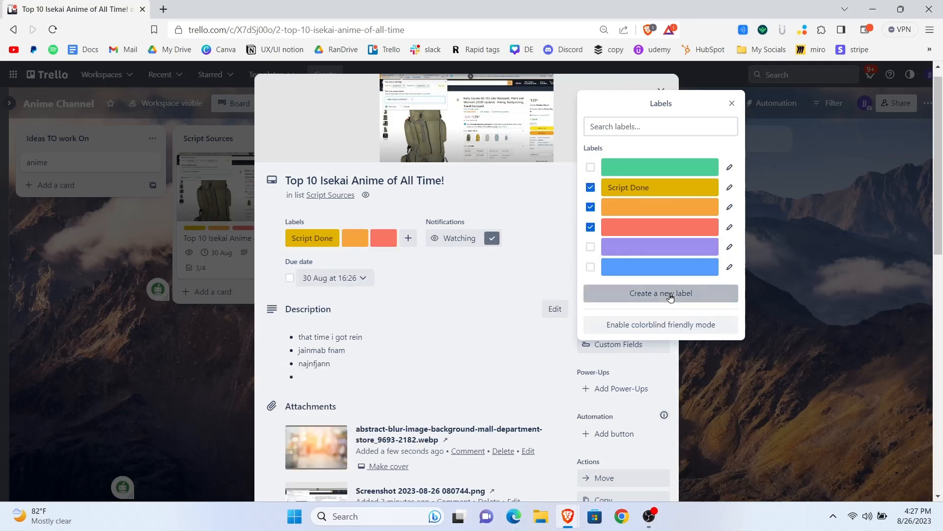
Create a new untitled label in bold blue for the card.
{"action": "left_click", "coordinate": [670, 294]}
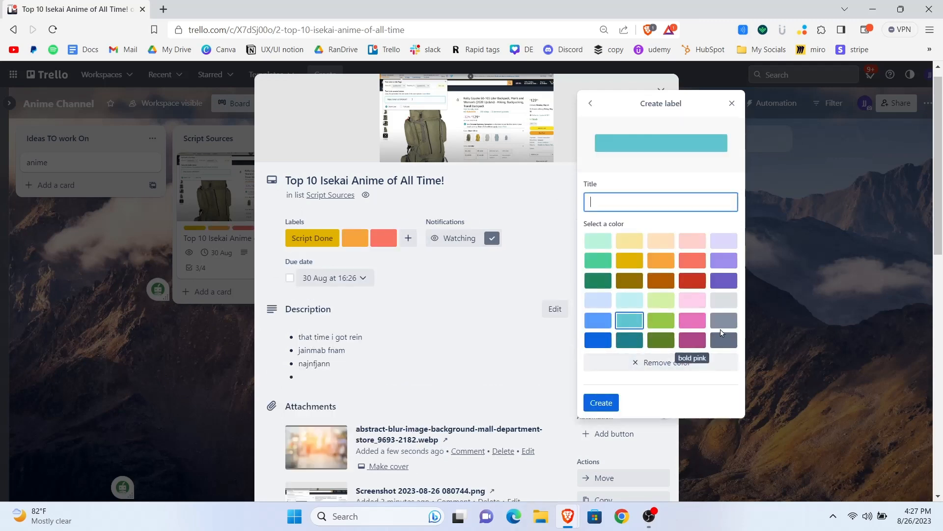
{"action": "left_click", "coordinate": [600, 343]}
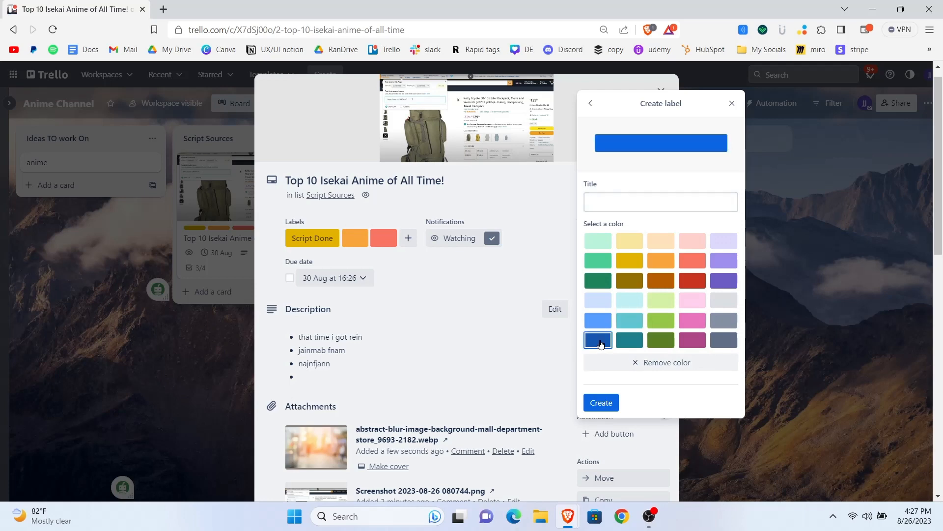
{"action": "left_click", "coordinate": [602, 403]}
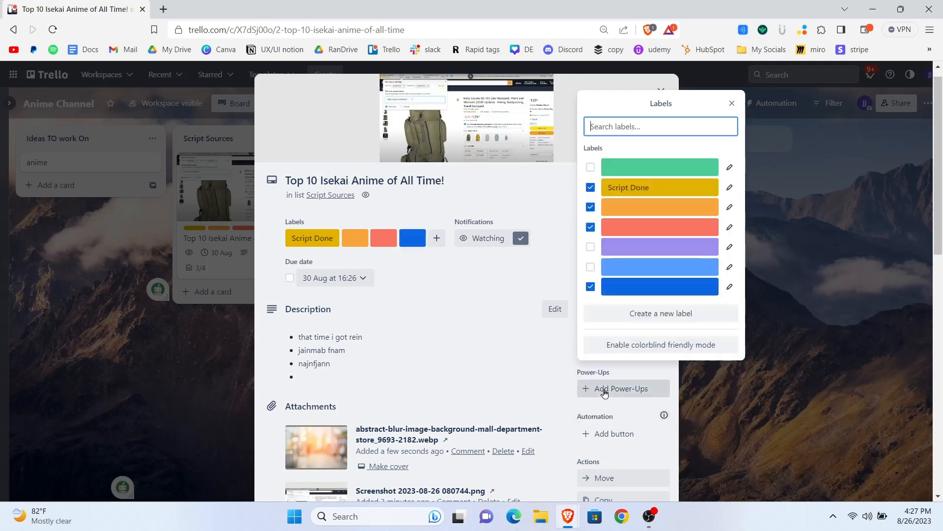
Open the Power-Ups directory from the card and examine the featured, integration, essential and other Power-Ups.
{"action": "scroll", "coordinate": [609, 344], "scroll_direction": "down", "scroll_amount": 3}
{"action": "left_click", "coordinate": [622, 265]}
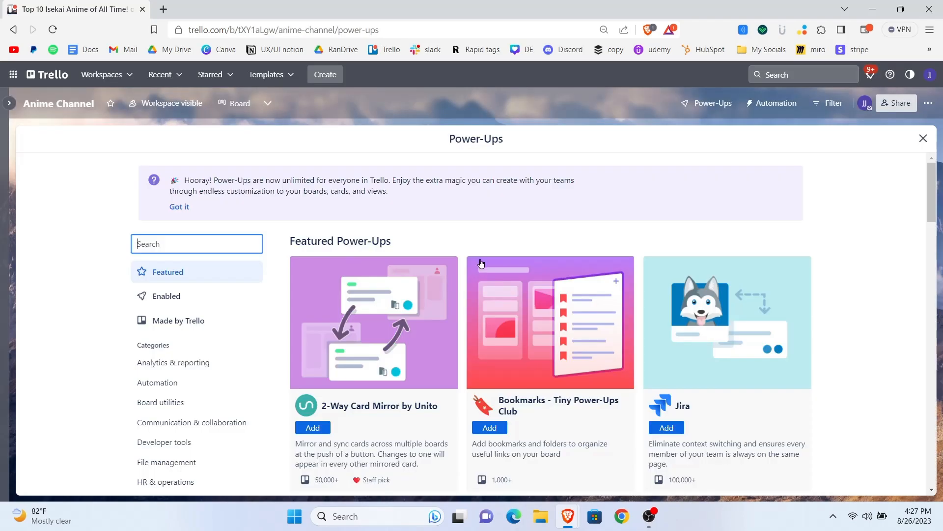
{"action": "scroll", "coordinate": [481, 263], "scroll_direction": "down", "scroll_amount": 5}
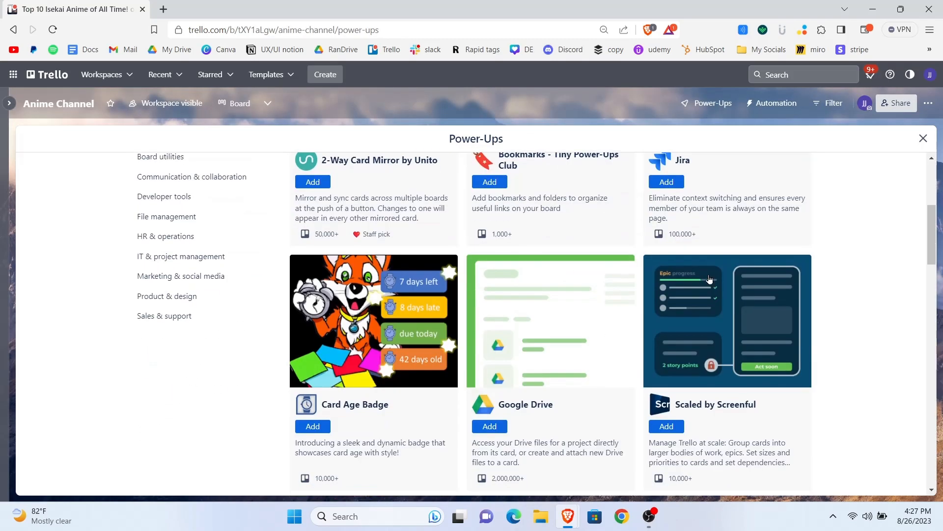
{"action": "scroll", "coordinate": [701, 286], "scroll_direction": "down", "scroll_amount": 3}
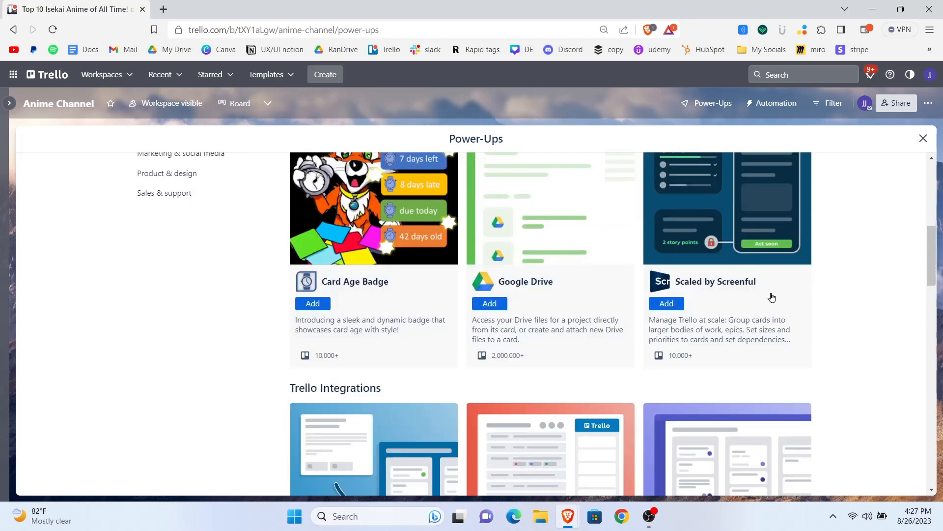
{"action": "scroll", "coordinate": [593, 319], "scroll_direction": "down", "scroll_amount": 3}
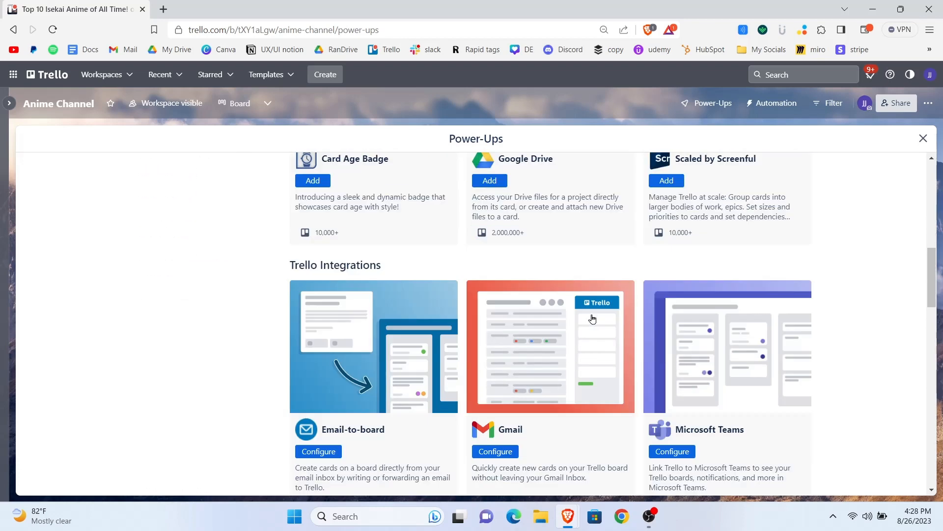
{"action": "scroll", "coordinate": [592, 318], "scroll_direction": "down", "scroll_amount": 3}
{"action": "scroll", "coordinate": [593, 319], "scroll_direction": "down", "scroll_amount": 3}
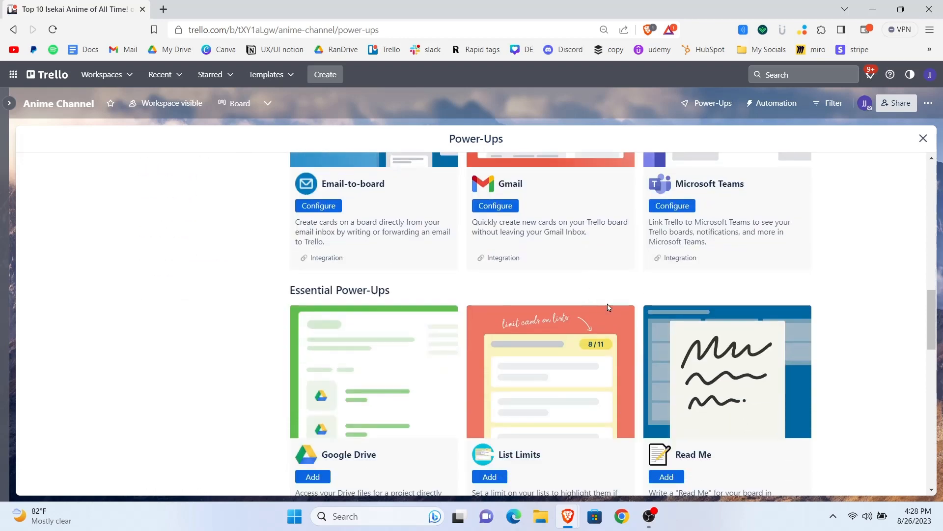
{"action": "scroll", "coordinate": [609, 308], "scroll_direction": "down", "scroll_amount": 3}
{"action": "scroll", "coordinate": [575, 307], "scroll_direction": "down", "scroll_amount": 6}
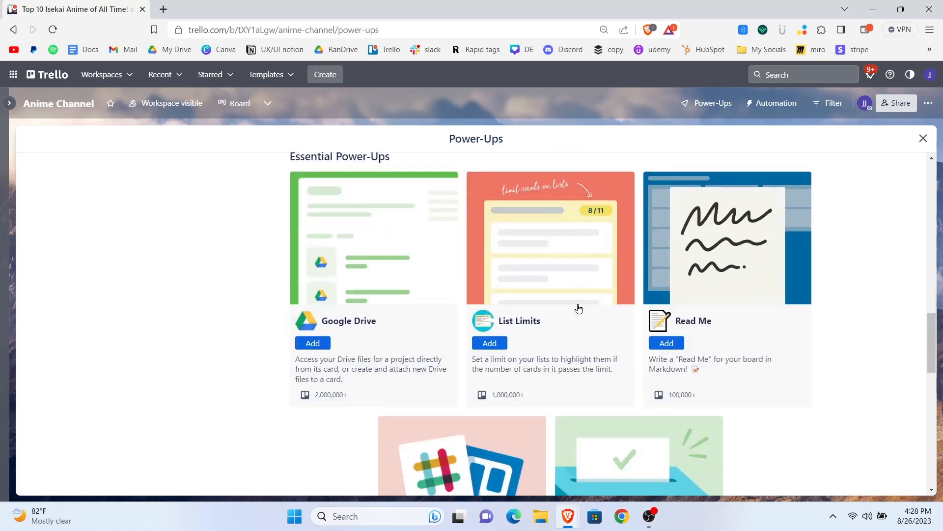
{"action": "scroll", "coordinate": [561, 293], "scroll_direction": "down", "scroll_amount": 6}
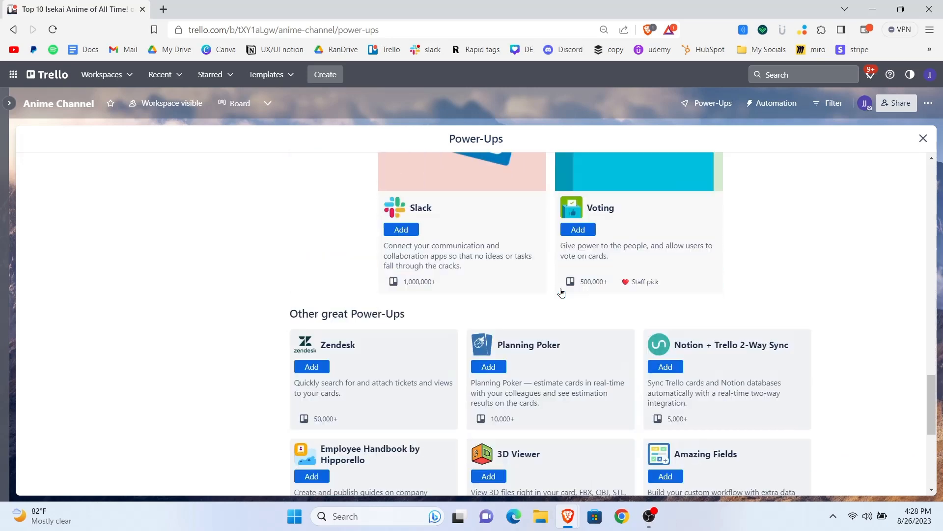
{"action": "scroll", "coordinate": [562, 293], "scroll_direction": "up", "scroll_amount": 9}
{"action": "scroll", "coordinate": [562, 293], "scroll_direction": "up", "scroll_amount": 15}
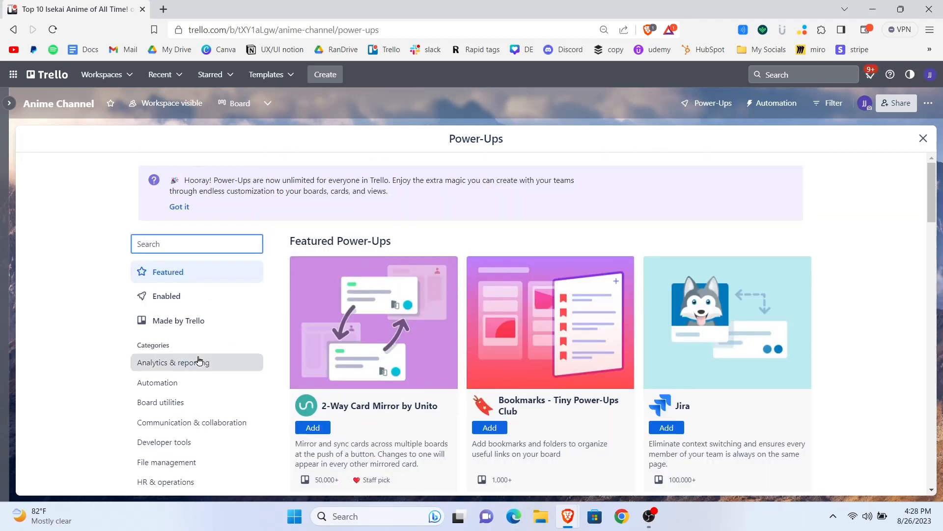
Open the Automation category of Power-Ups and look through the available add-ons.
{"action": "scroll", "coordinate": [196, 358], "scroll_direction": "down", "scroll_amount": 3}
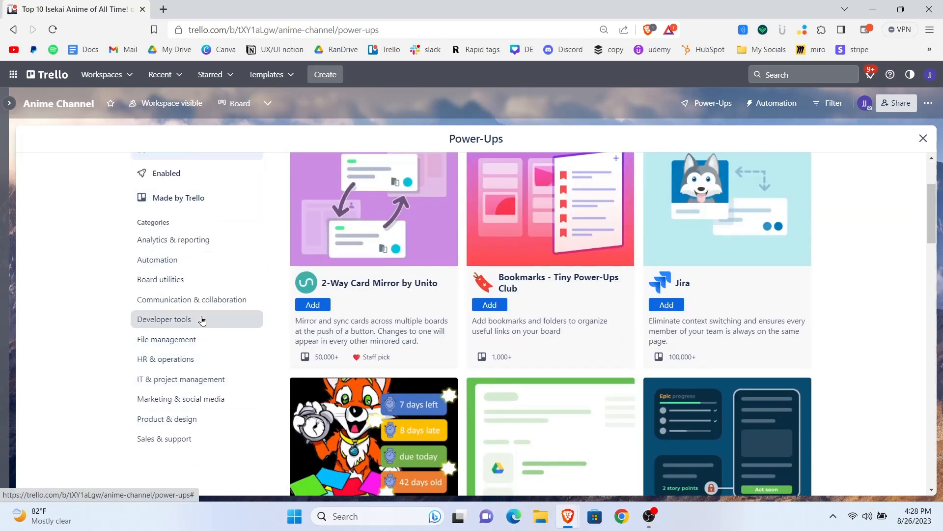
{"action": "left_click", "coordinate": [168, 260]}
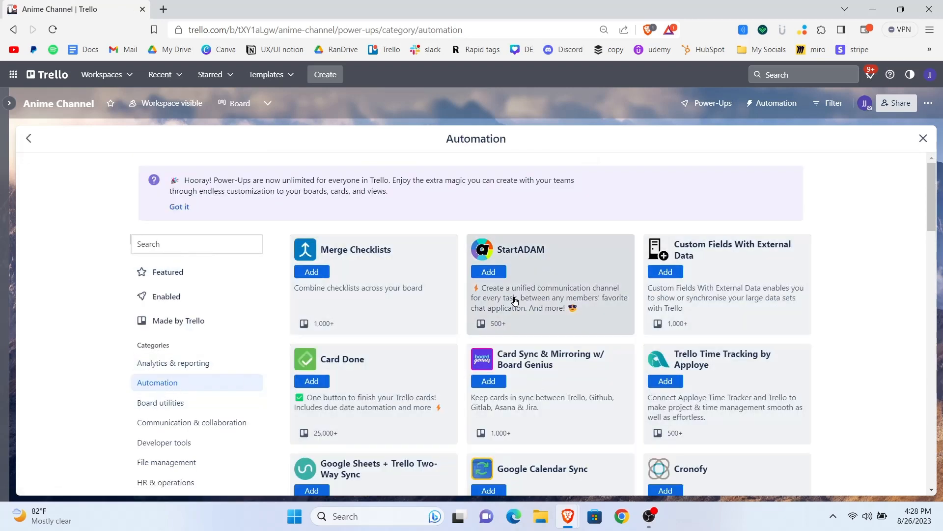
{"action": "scroll", "coordinate": [832, 294], "scroll_direction": "down", "scroll_amount": 3}
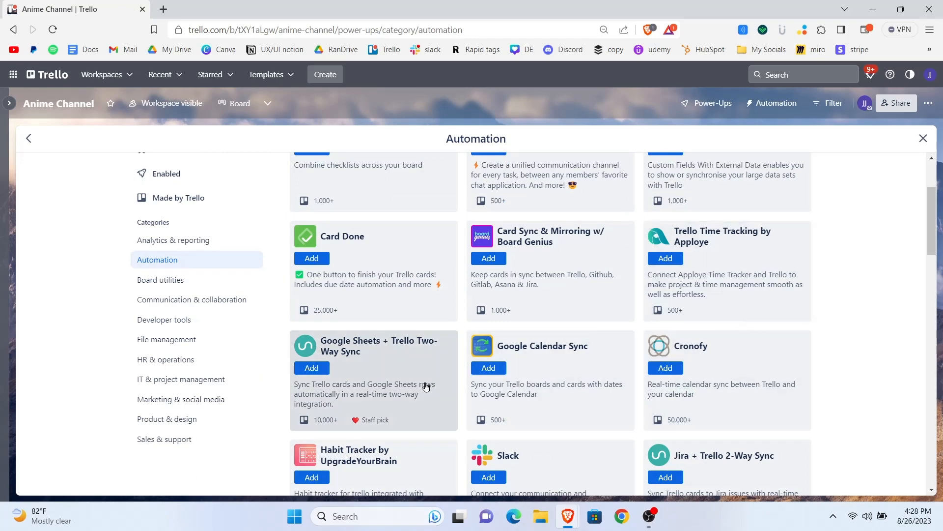
{"action": "scroll", "coordinate": [422, 385], "scroll_direction": "down", "scroll_amount": 3}
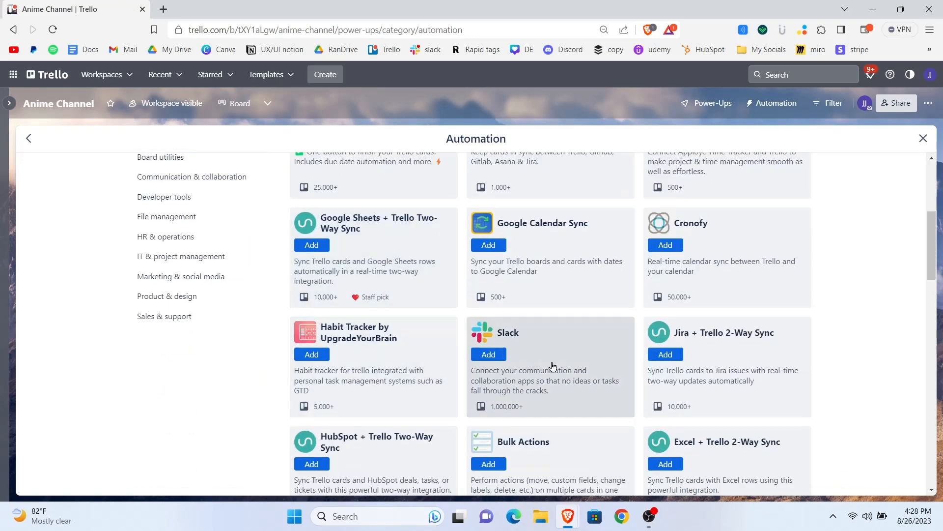
{"action": "scroll", "coordinate": [717, 395], "scroll_direction": "down", "scroll_amount": 4}
{"action": "scroll", "coordinate": [716, 396], "scroll_direction": "down", "scroll_amount": 3}
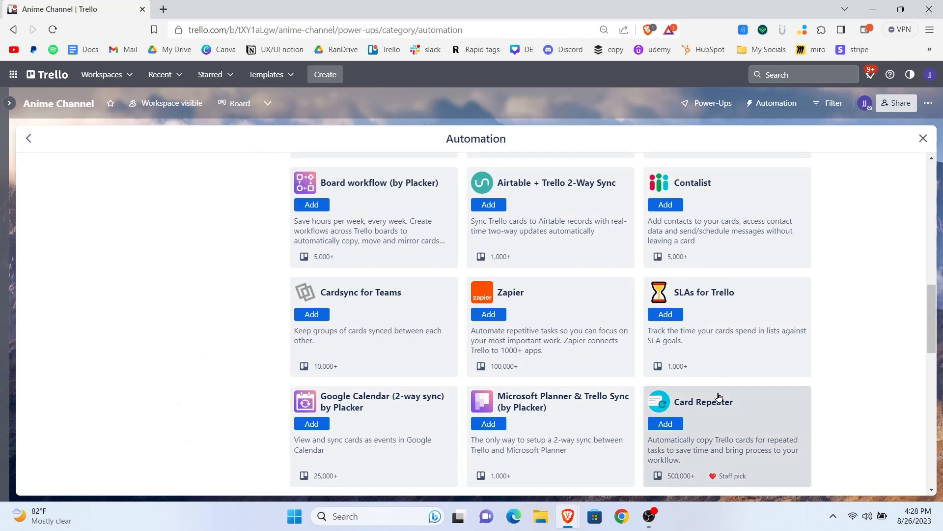
{"action": "scroll", "coordinate": [638, 391], "scroll_direction": "down", "scroll_amount": 2}
{"action": "scroll", "coordinate": [525, 356], "scroll_direction": "up", "scroll_amount": 5}
{"action": "scroll", "coordinate": [525, 356], "scroll_direction": "up", "scroll_amount": 6}
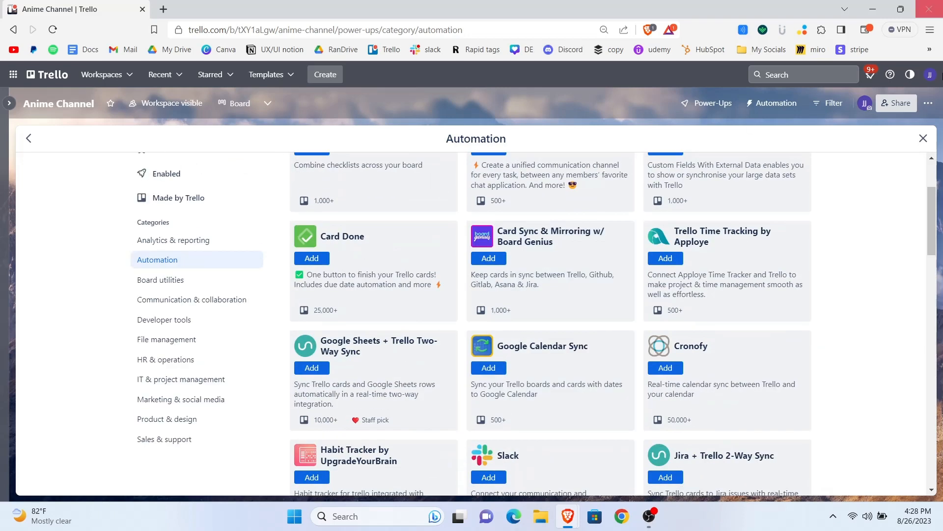
Close the Power-Ups directory and reopen the Top 10 Isekai Anime of All Time! card to review its automation and action options.
{"action": "left_click", "coordinate": [923, 139]}
{"action": "left_click", "coordinate": [207, 239]}
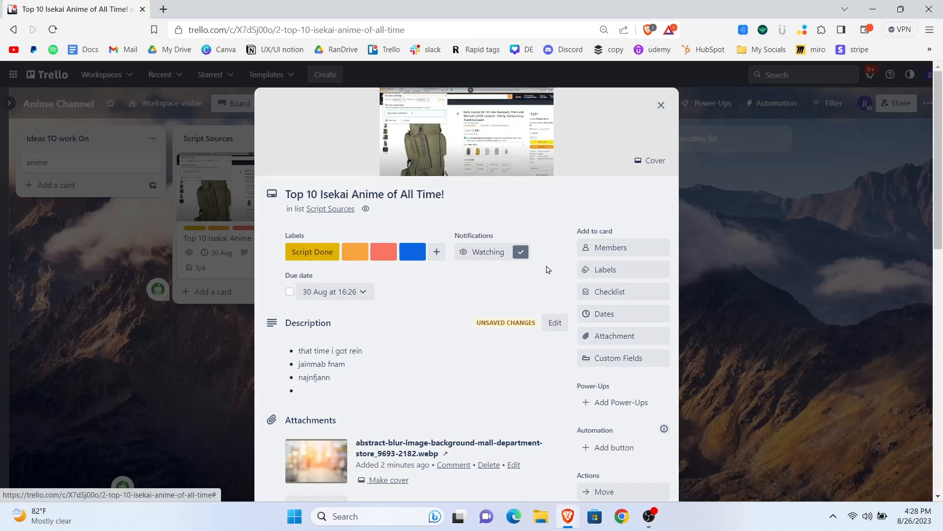
{"action": "scroll", "coordinate": [621, 334], "scroll_direction": "down", "scroll_amount": 2}
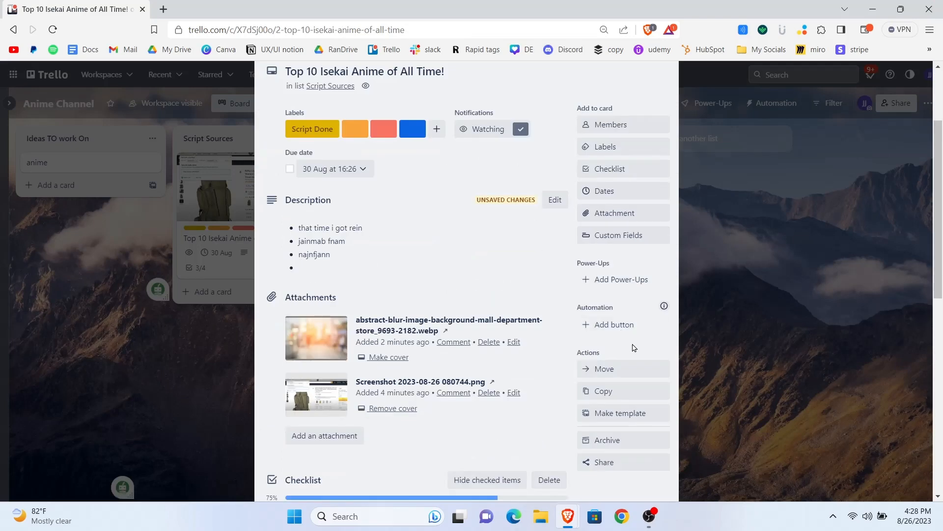
{"action": "scroll", "coordinate": [621, 368], "scroll_direction": "down", "scroll_amount": 2}
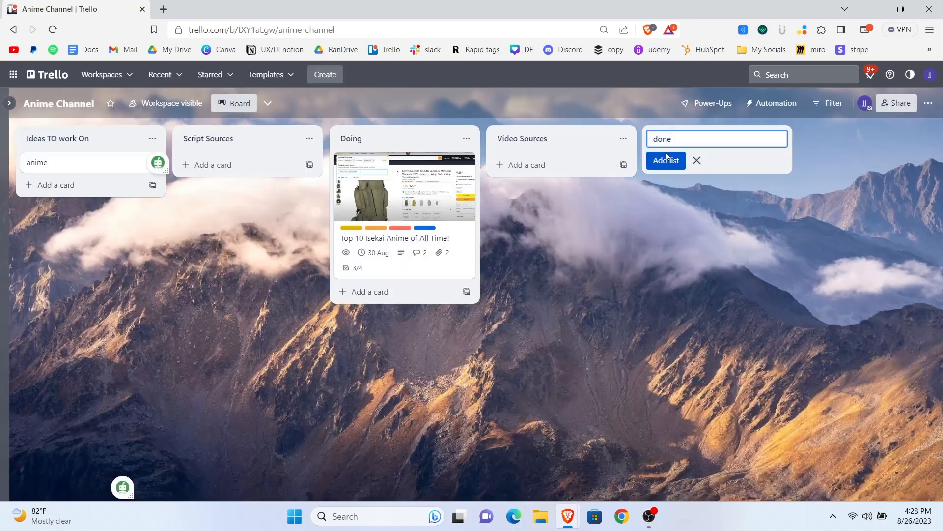
Add a list titled done and move the Top 10 Isekai Anime of All Time! card from Doing into it.
{"action": "left_click", "coordinate": [667, 157]}
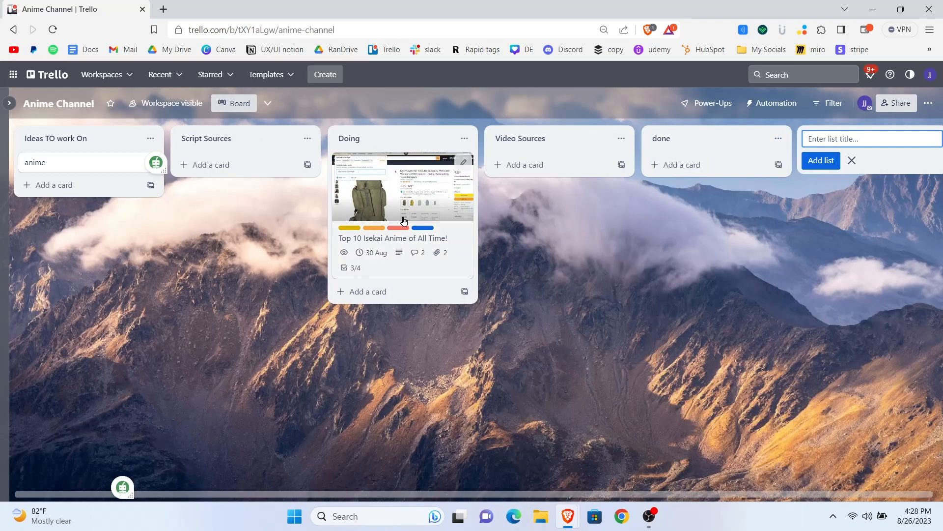
{"action": "left_click_drag", "start_coordinate": [363, 269], "coordinate": [677, 269]}
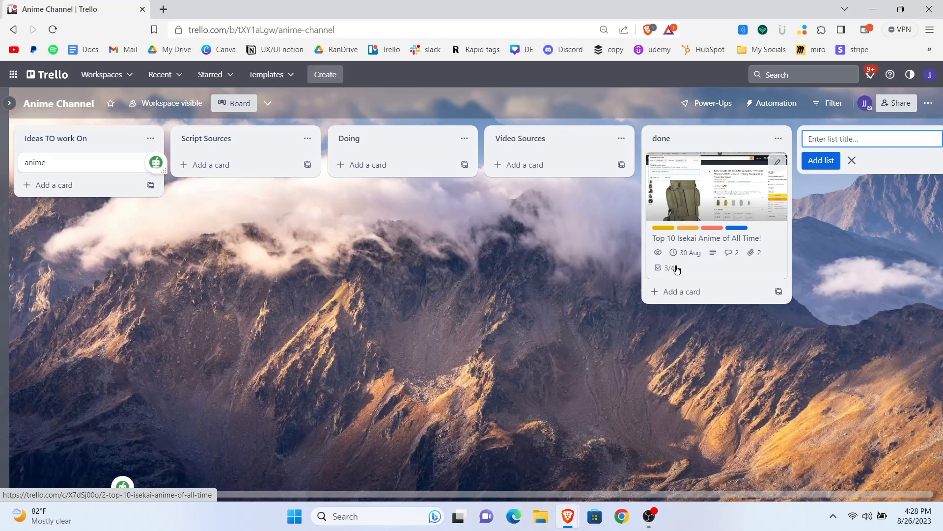
{"action": "left_click", "coordinate": [549, 249]}
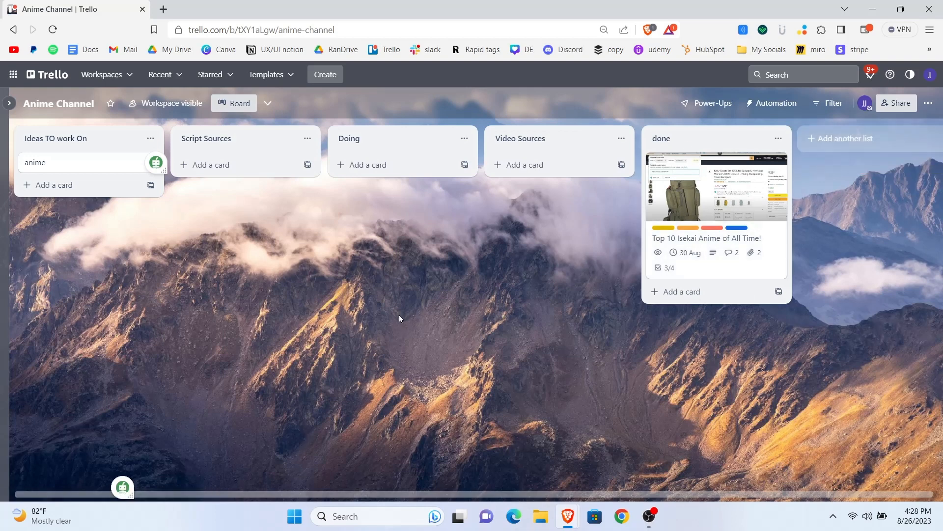
Review the board's automation options and the member roles available for sharing the board.
{"action": "left_click", "coordinate": [772, 103]}
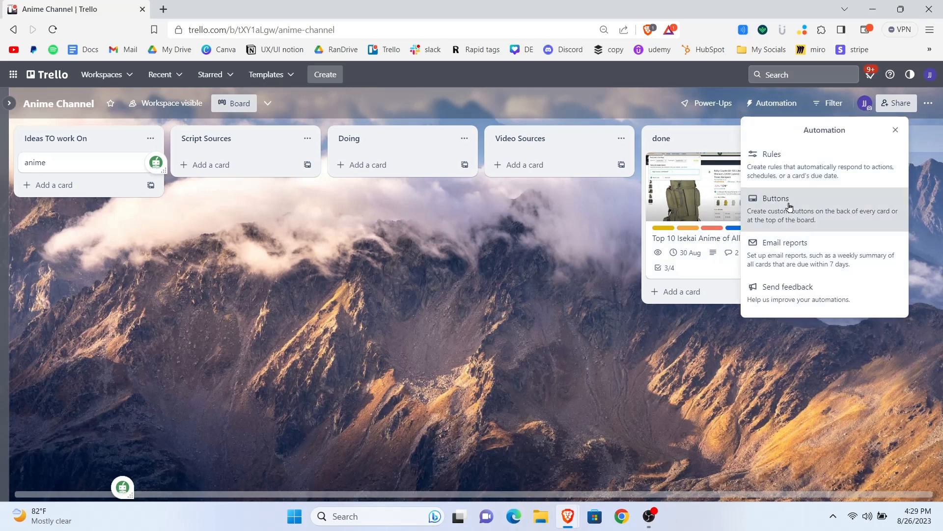
{"action": "left_click", "coordinate": [605, 212]}
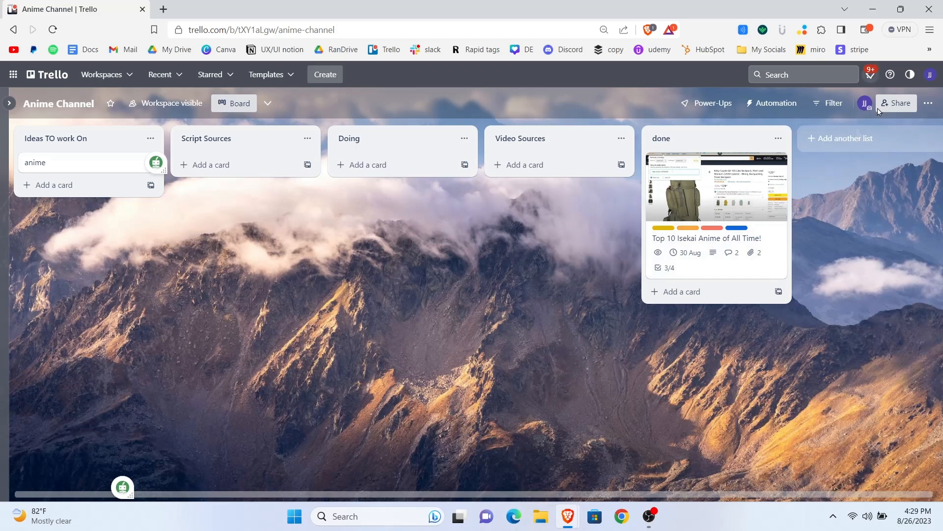
{"action": "left_click", "coordinate": [906, 105]}
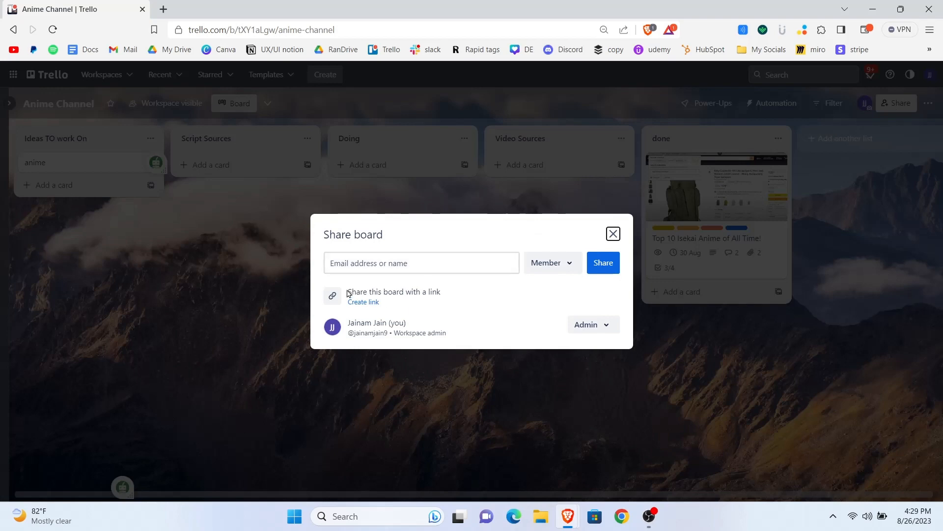
{"action": "left_click", "coordinate": [552, 263]}
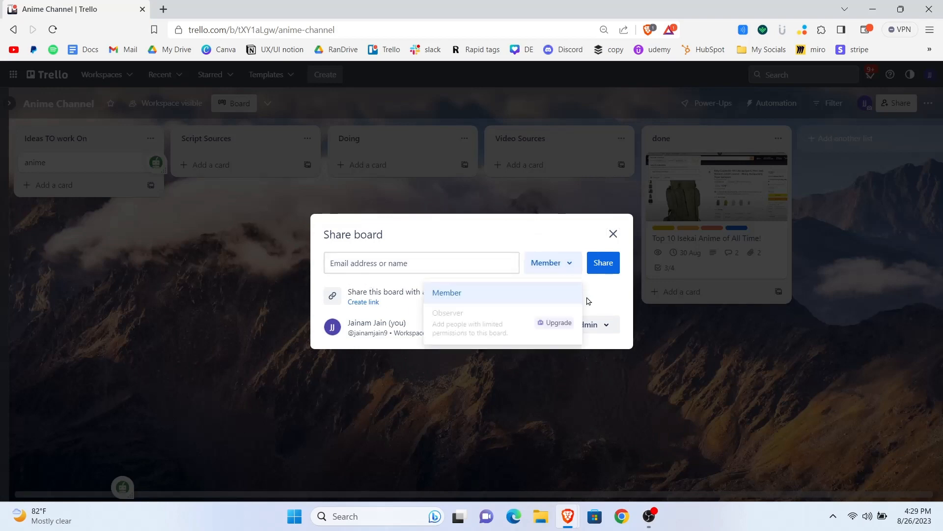
{"action": "left_click", "coordinate": [549, 324]}
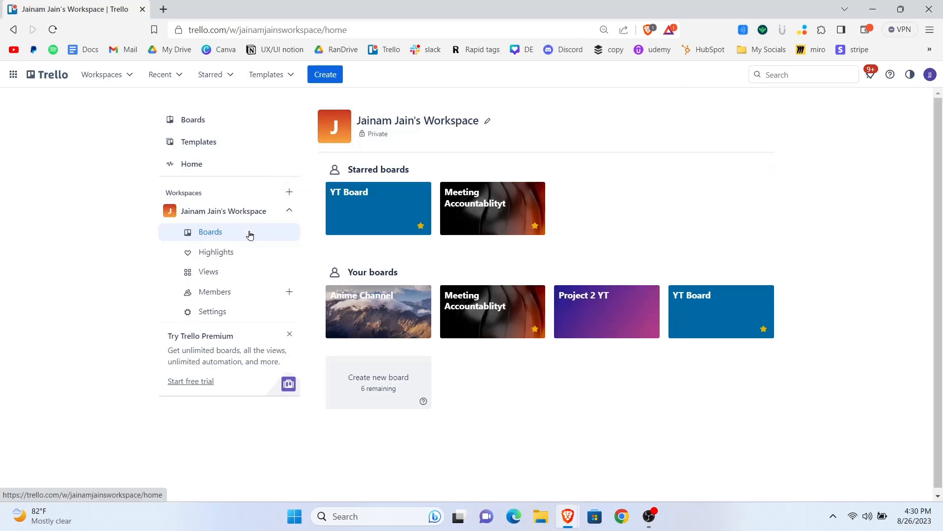
Open the Project 2 YT board, look over its lists, and open the Move work forward with a project plan card.
{"action": "left_click", "coordinate": [590, 314]}
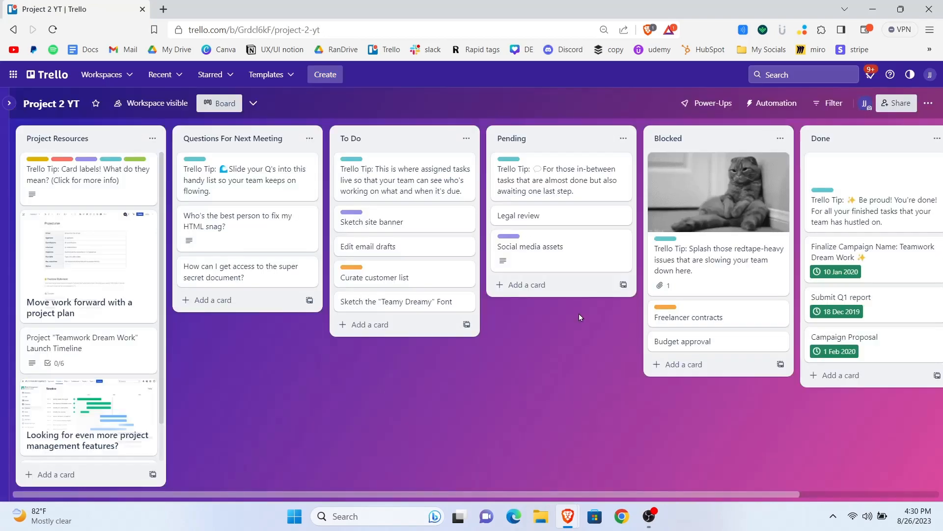
{"action": "left_click_drag", "start_coordinate": [506, 345], "coordinate": [202, 365]}
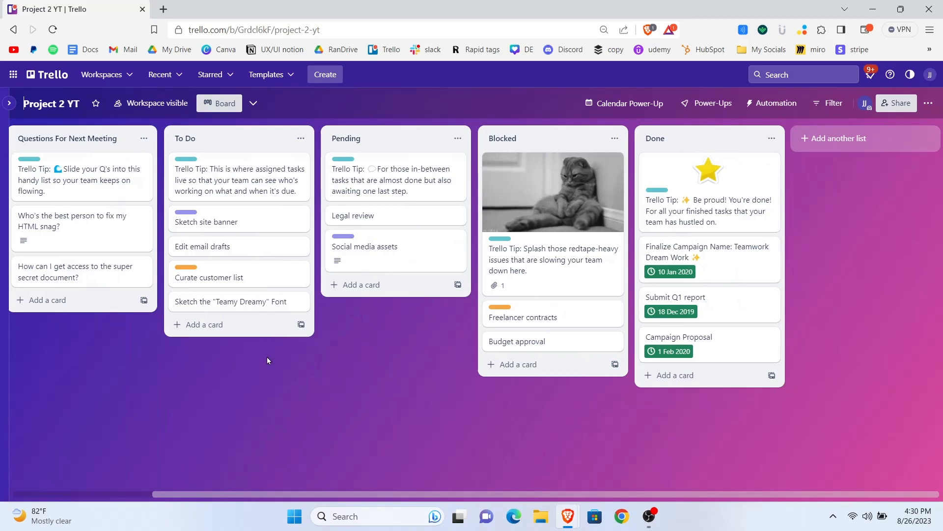
{"action": "scroll", "coordinate": [172, 438], "scroll_direction": "left", "scroll_amount": 3}
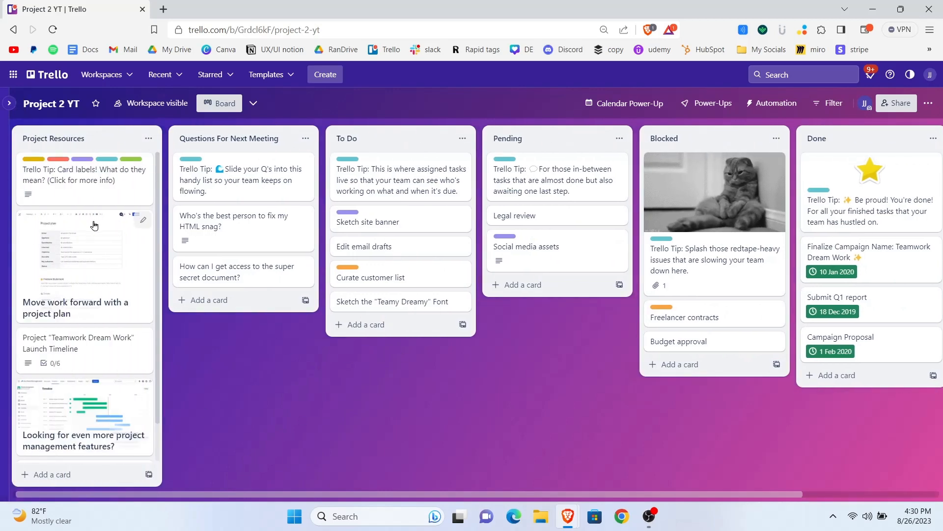
{"action": "left_click", "coordinate": [75, 269]}
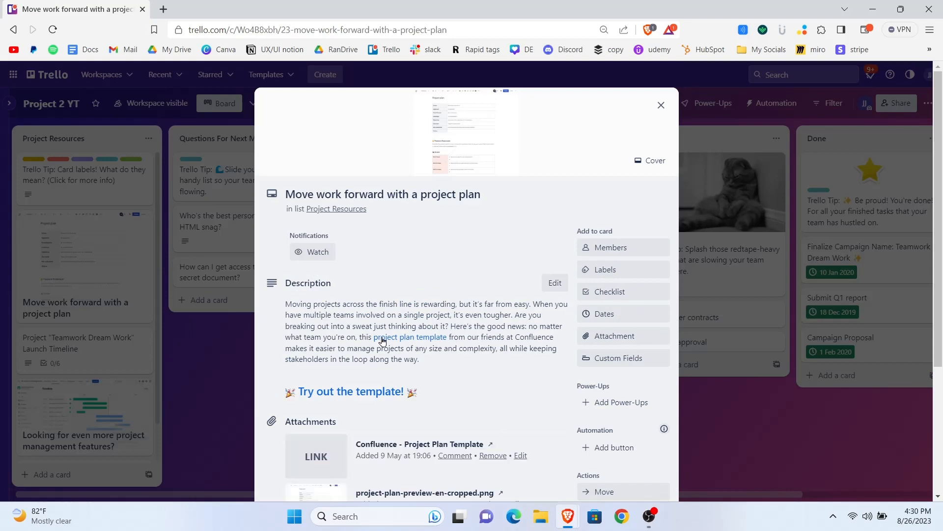
Review the project plan card's description and attachments, then close it and move the card from Project Resources into Pending.
{"action": "scroll", "coordinate": [411, 327], "scroll_direction": "down", "scroll_amount": 1}
{"action": "scroll", "coordinate": [393, 275], "scroll_direction": "down", "scroll_amount": 2}
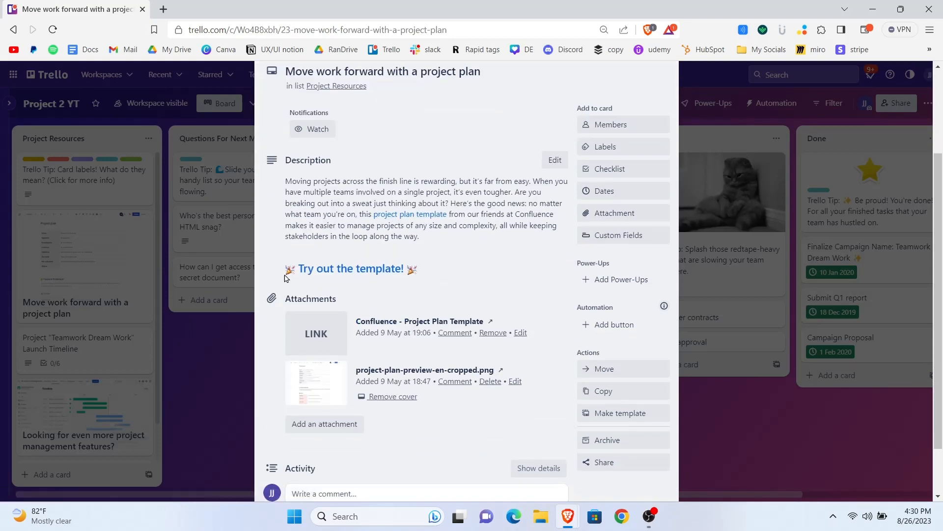
{"action": "scroll", "coordinate": [350, 267], "scroll_direction": "up", "scroll_amount": 3}
{"action": "left_click", "coordinate": [662, 106]}
{"action": "left_click_drag", "start_coordinate": [84, 315], "coordinate": [607, 355]}
{"action": "left_click_drag", "start_coordinate": [705, 444], "coordinate": [610, 430]}
Return to the workspace's boards page and compare the Free, Standard and Premium plan features through the free trial offer.
{"action": "left_click", "coordinate": [53, 73]}
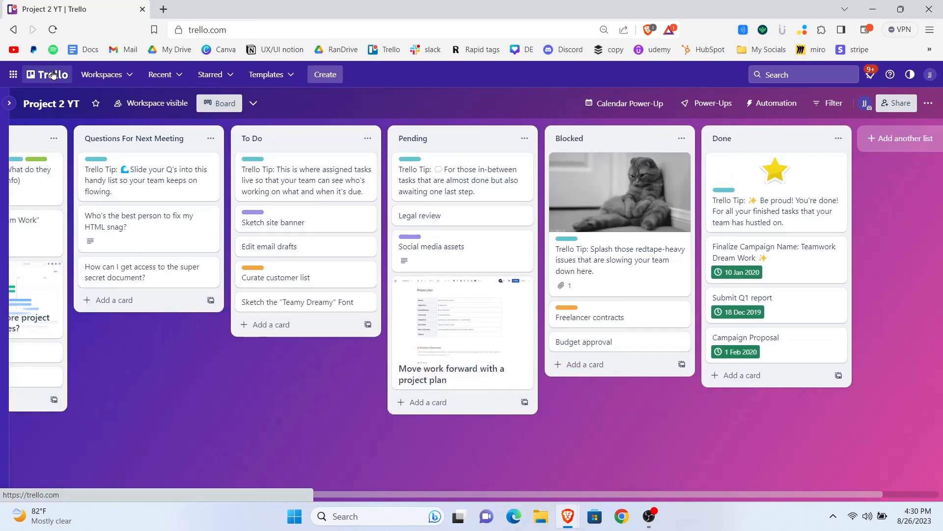
{"action": "key", "text": "ctrl+plus"}
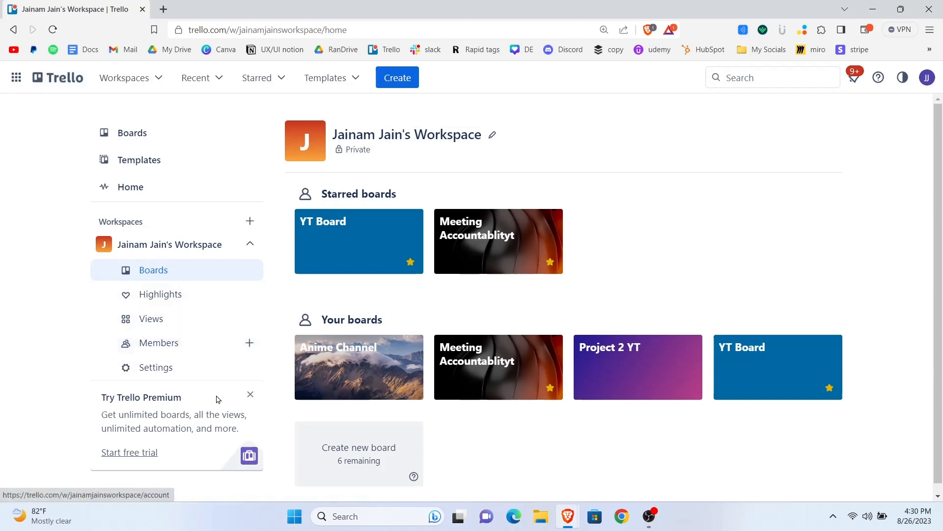
{"action": "left_click", "coordinate": [137, 453]}
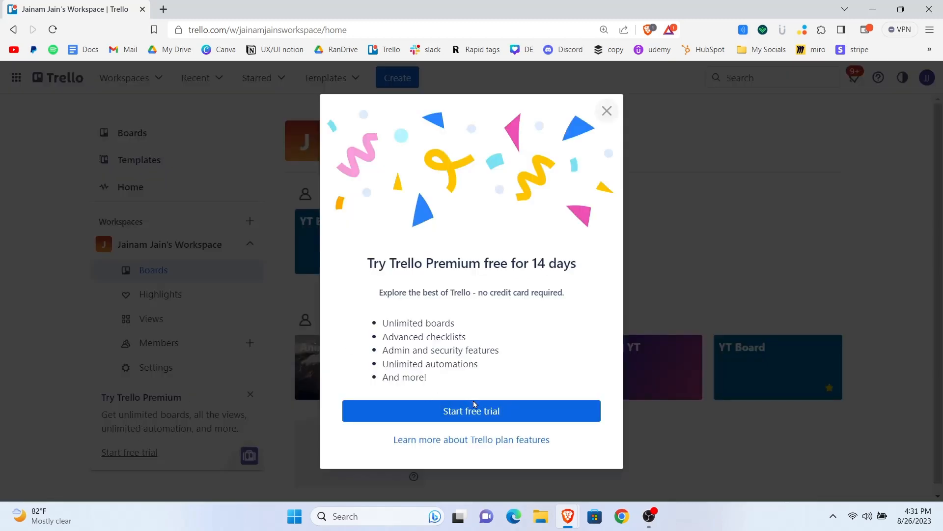
{"action": "left_click", "coordinate": [470, 438]}
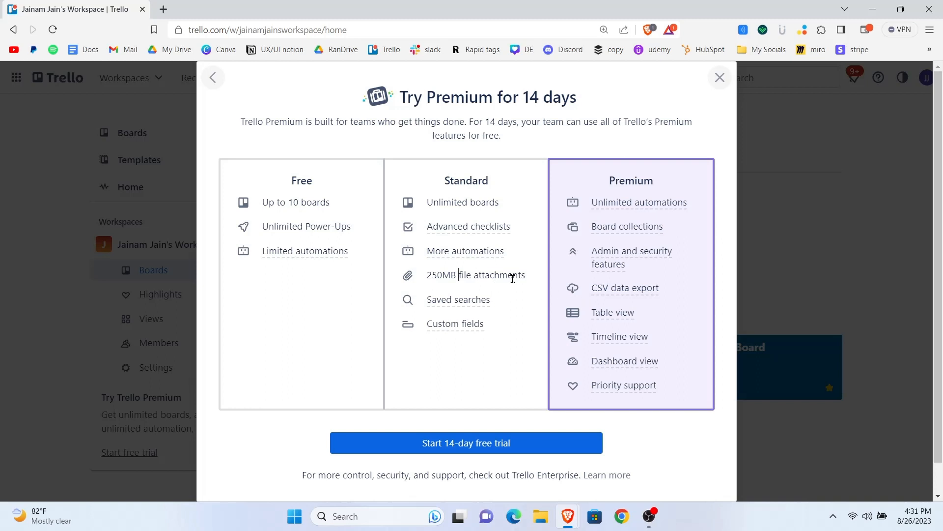
{"action": "left_click_drag", "start_coordinate": [401, 203], "coordinate": [497, 325]}
{"action": "left_click", "coordinate": [498, 327]}
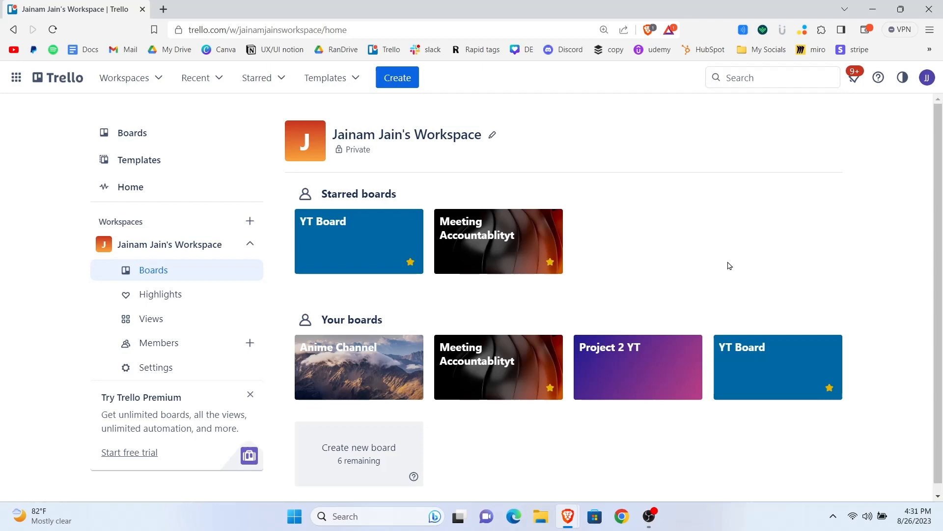
{"action": "left_click", "coordinate": [649, 516]}
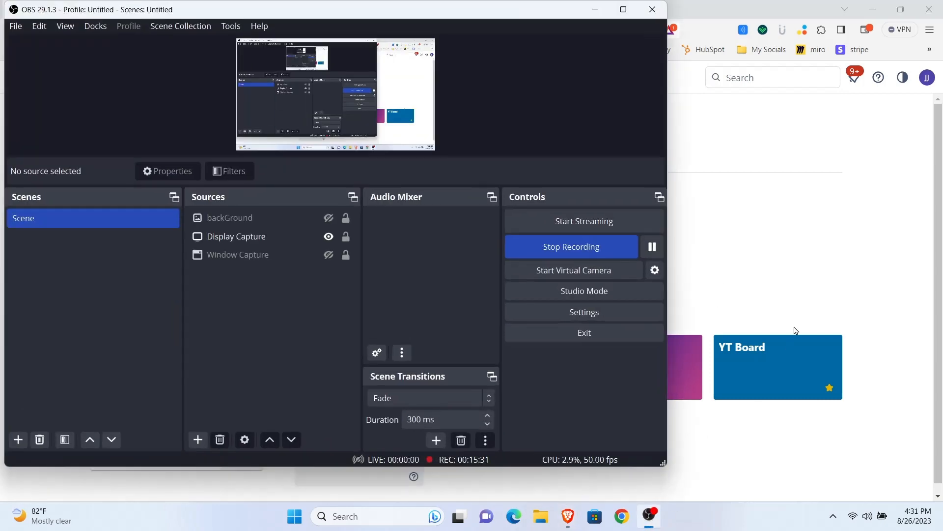